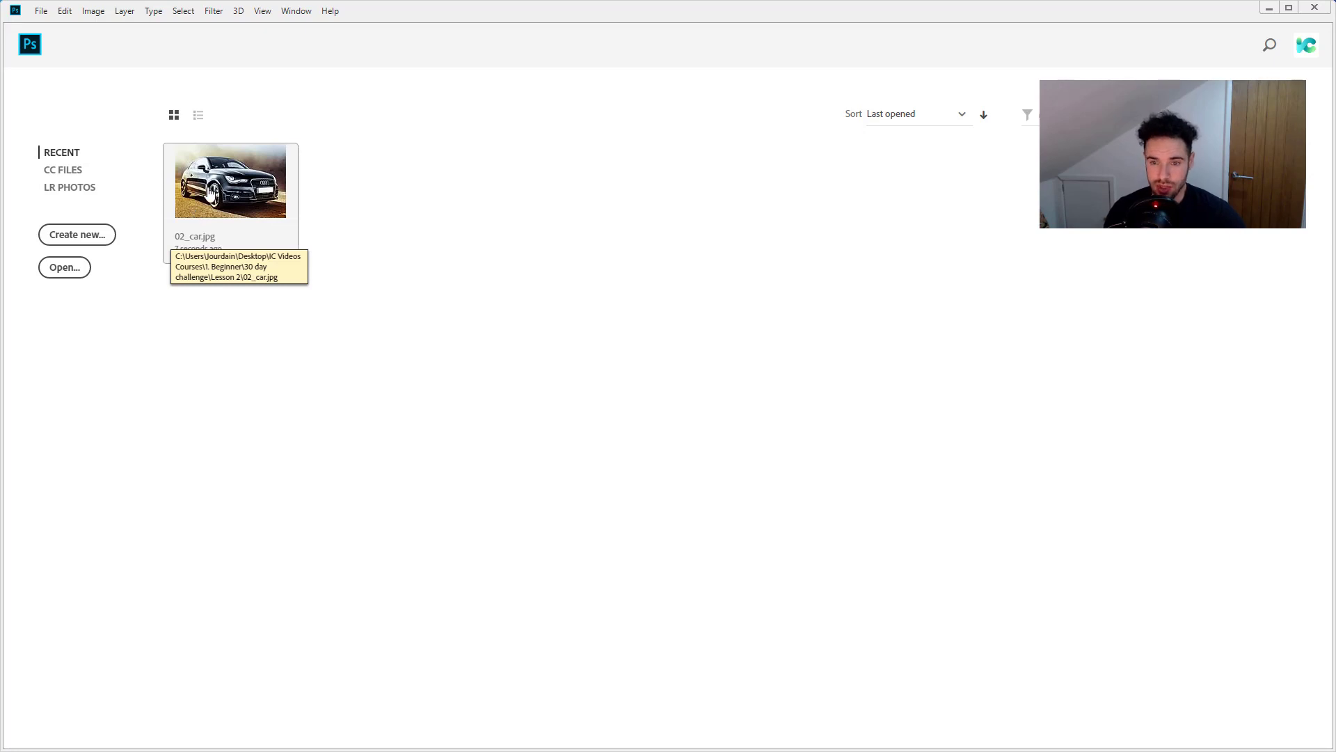
- Open 02_car.jpg from the Home screen, pan it into view, and select the Move tool
{"action": "left_click", "coordinate": [207, 188]}
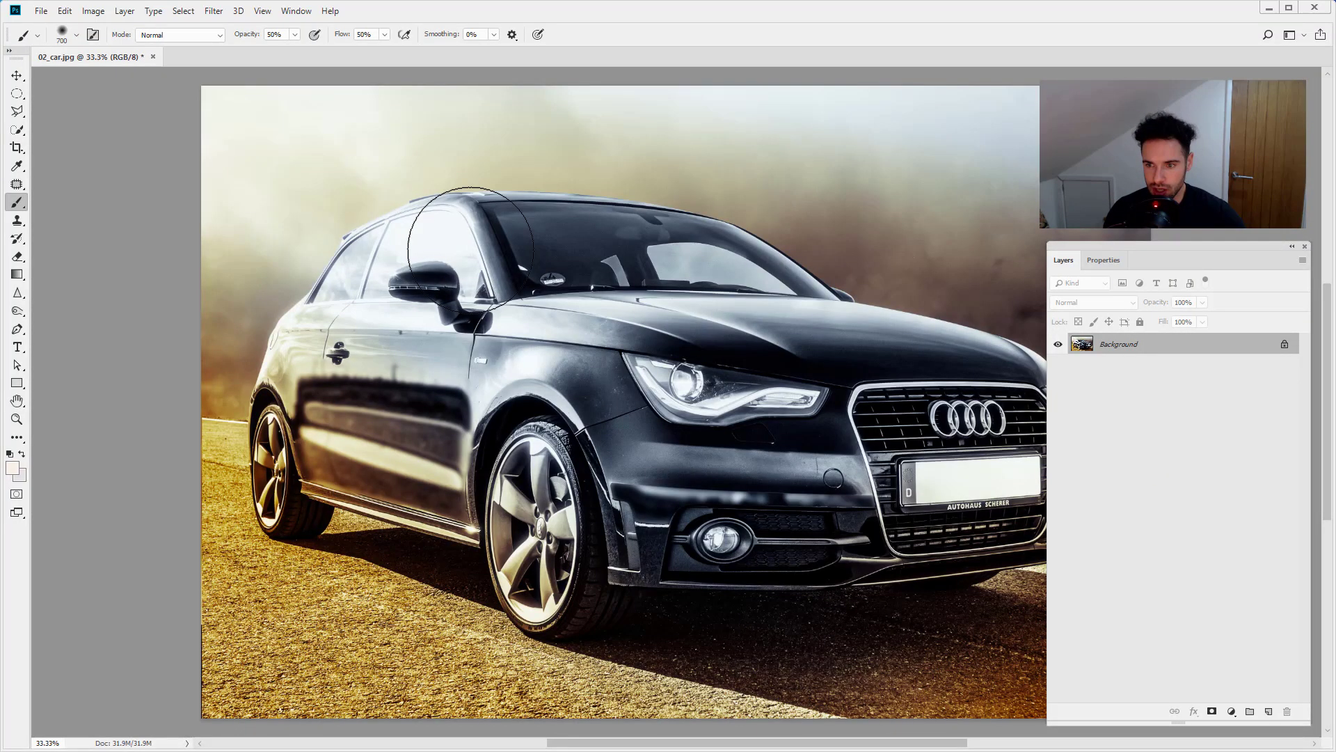
{"action": "left_click_drag", "start_coordinate": [508, 248], "coordinate": [369, 247]}
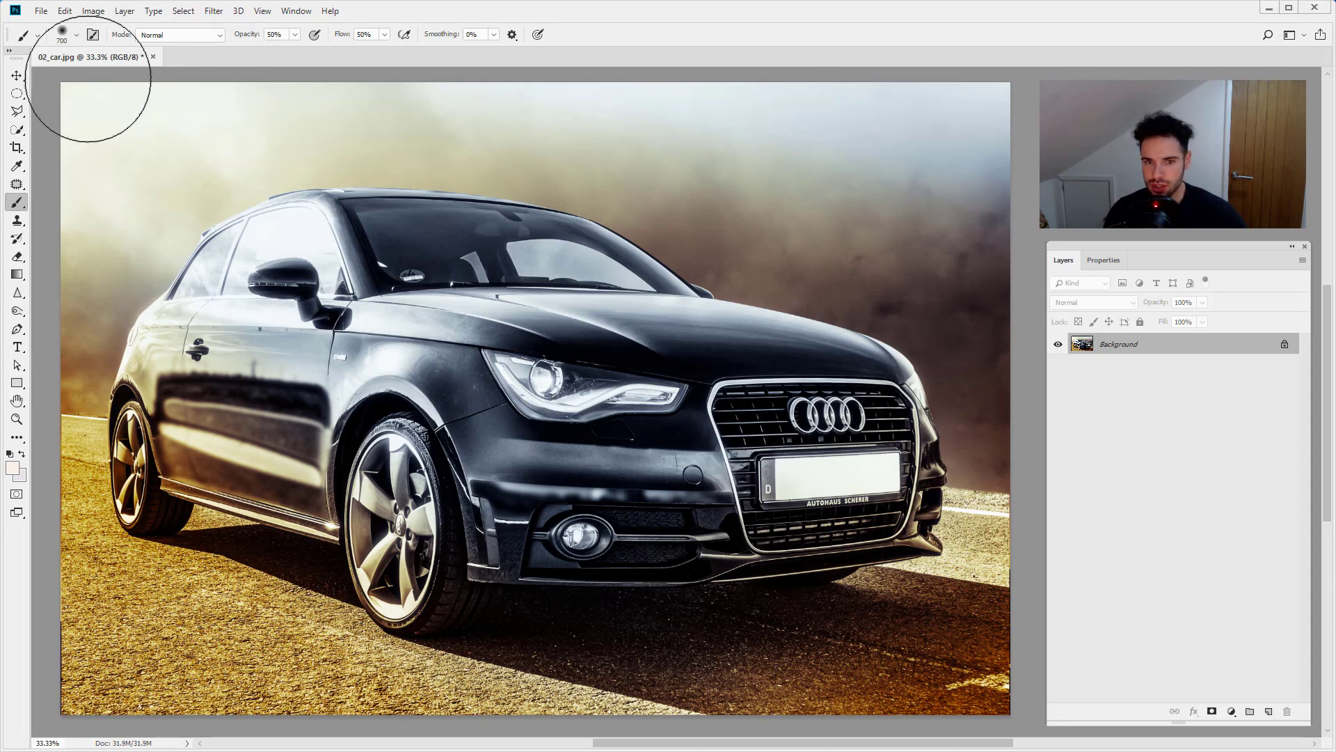
{"action": "left_click", "coordinate": [15, 77]}
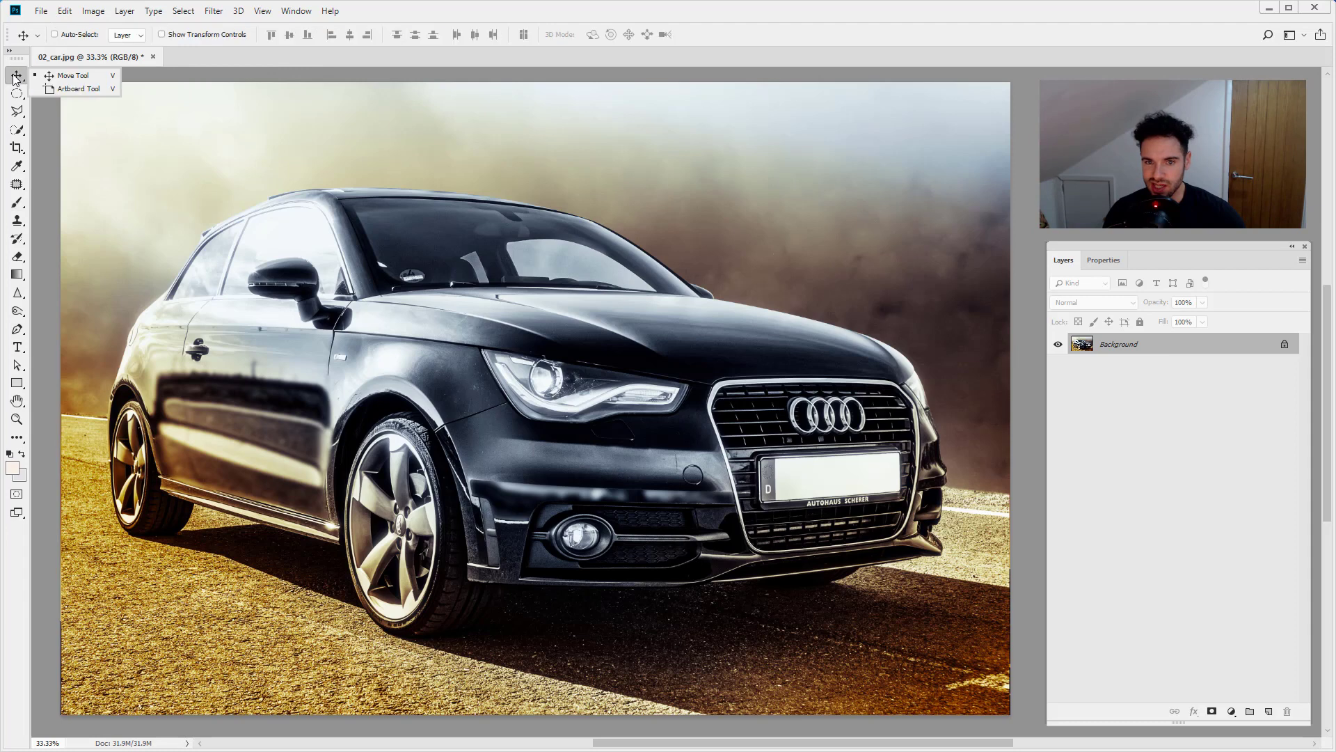
{"action": "left_click", "coordinate": [214, 12]}
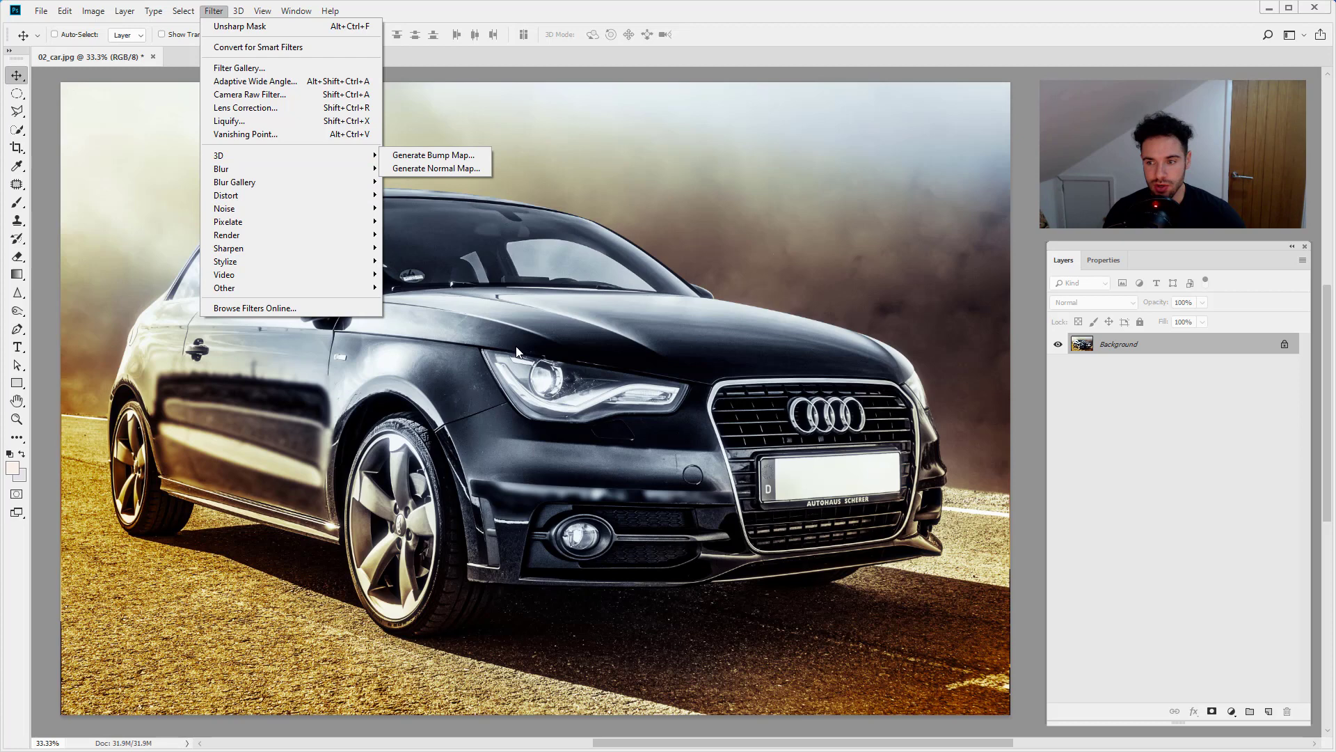
{"action": "left_click", "coordinate": [1106, 366]}
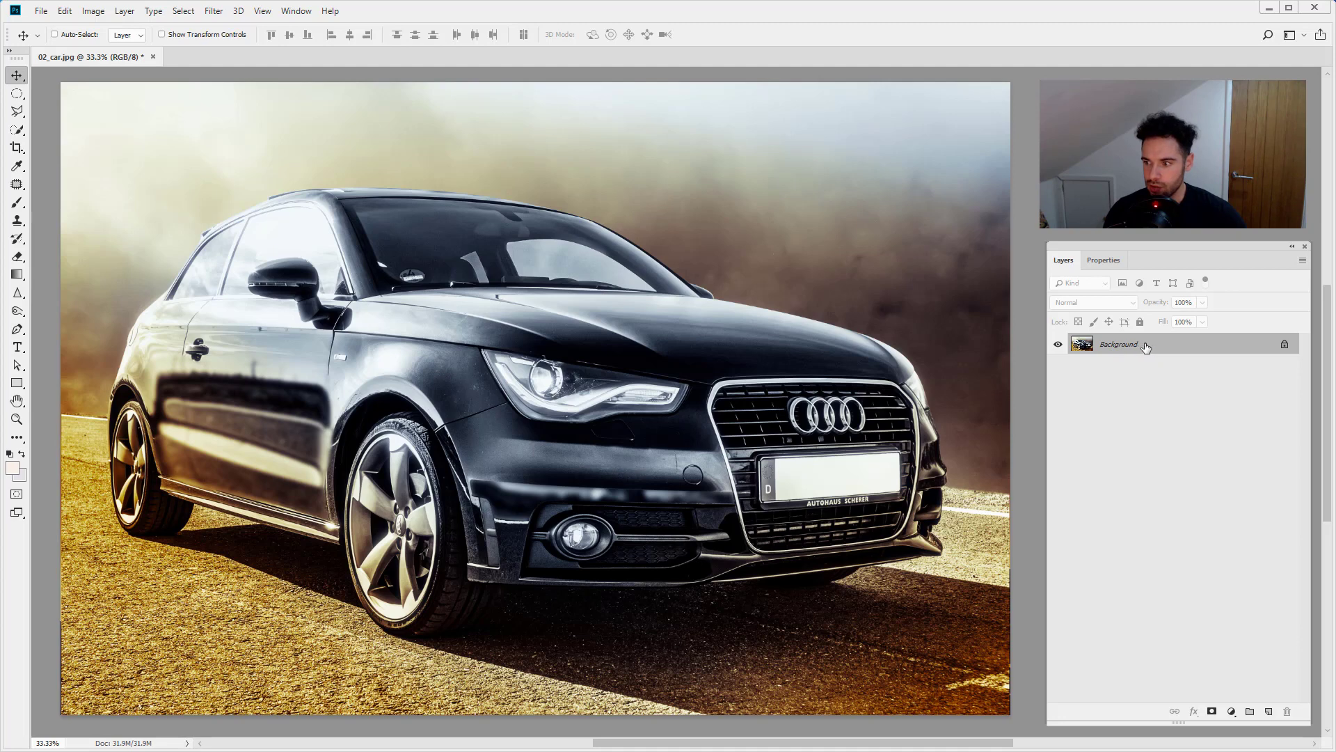
- Convert the Background layer to a smart object, which becomes Layer 0
{"action": "right_click", "coordinate": [1145, 344]}
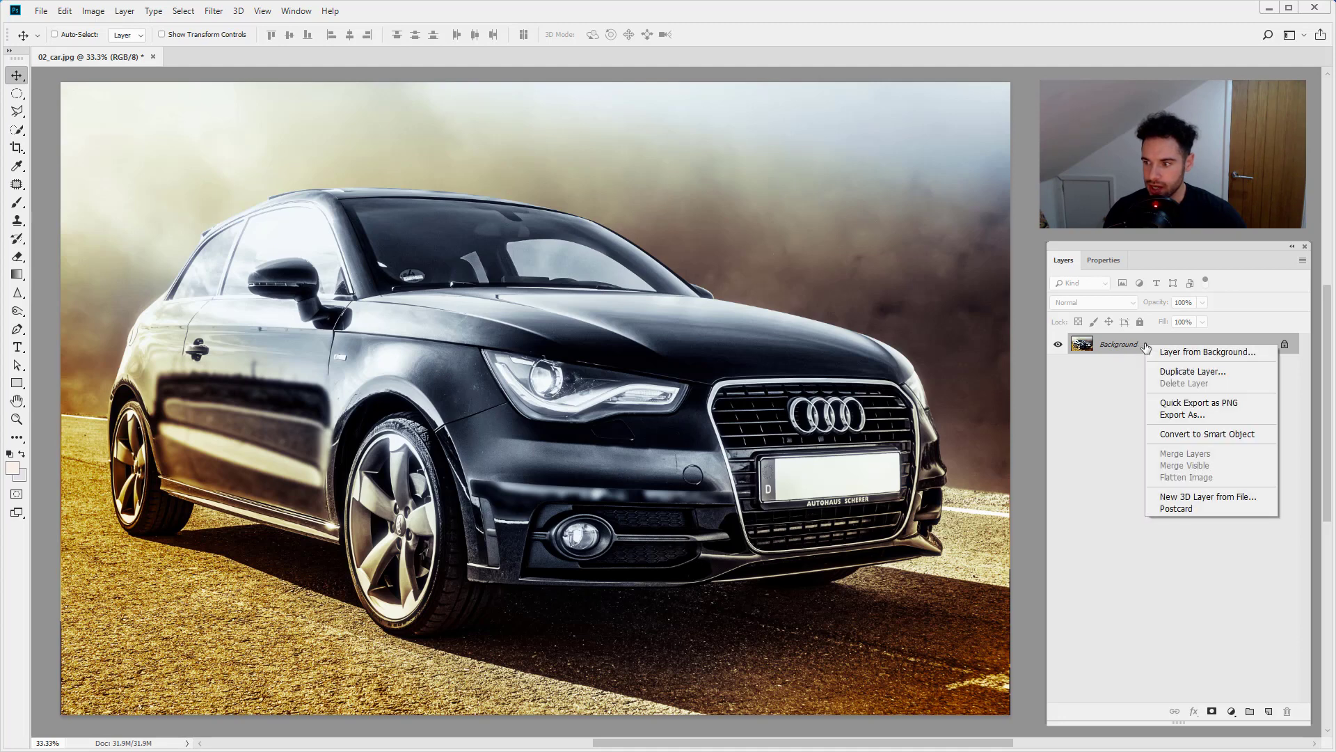
{"action": "left_click", "coordinate": [1185, 434]}
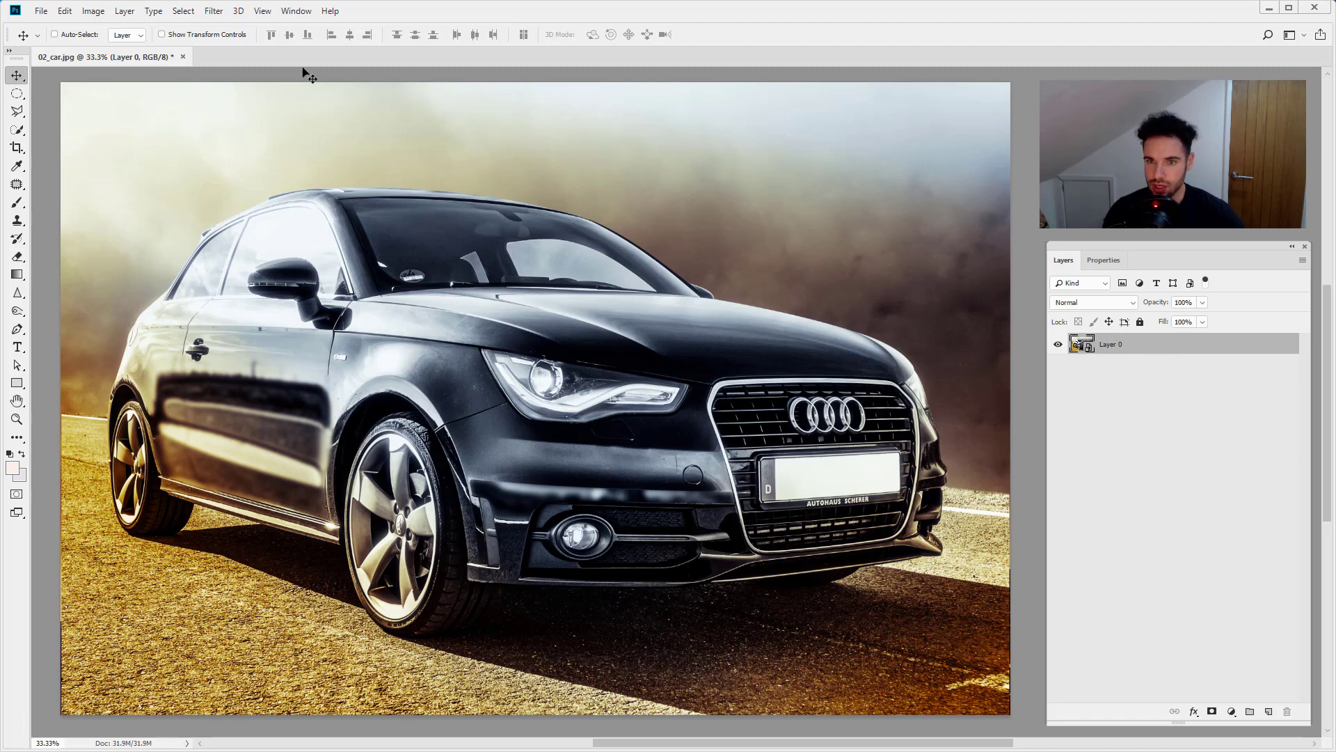
- Apply Filter > Blur > Motion Blur with angle -24° and distance 44 pixels
{"action": "left_click", "coordinate": [214, 11]}
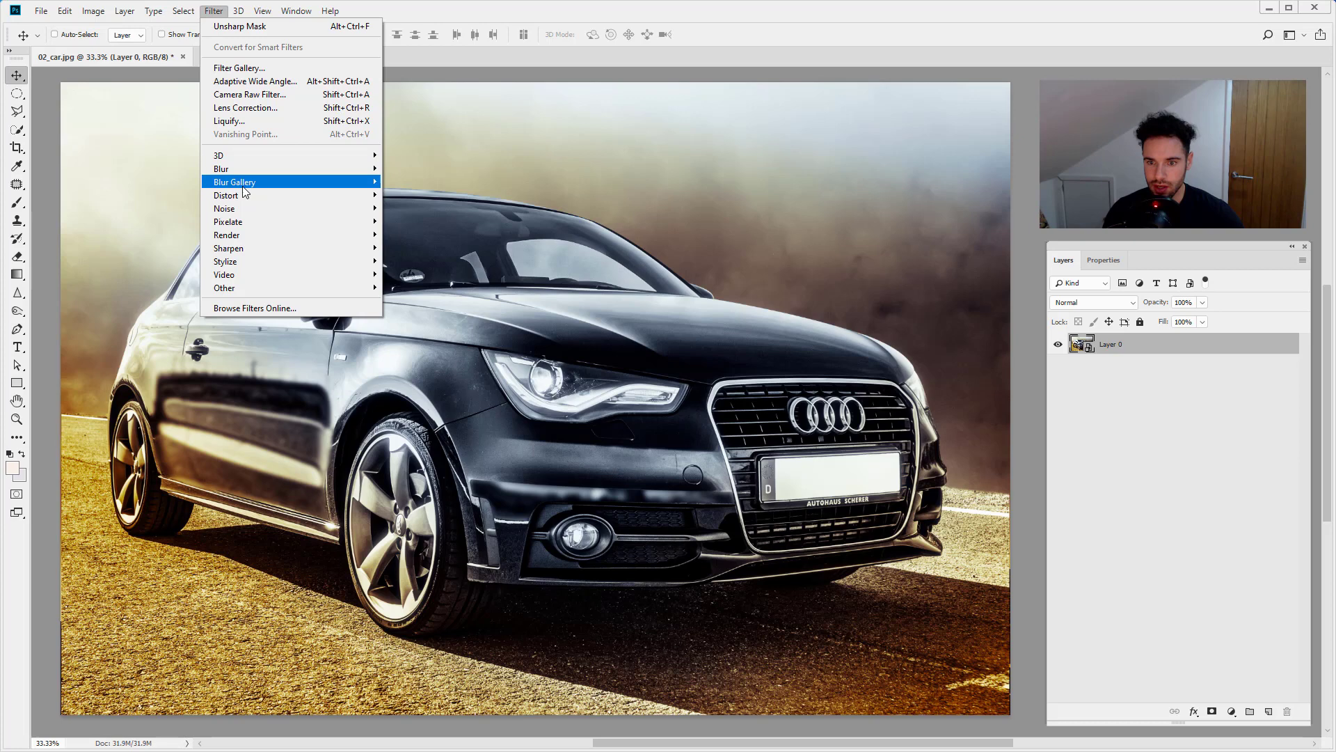
{"action": "mouse_move", "coordinate": [279, 168]}
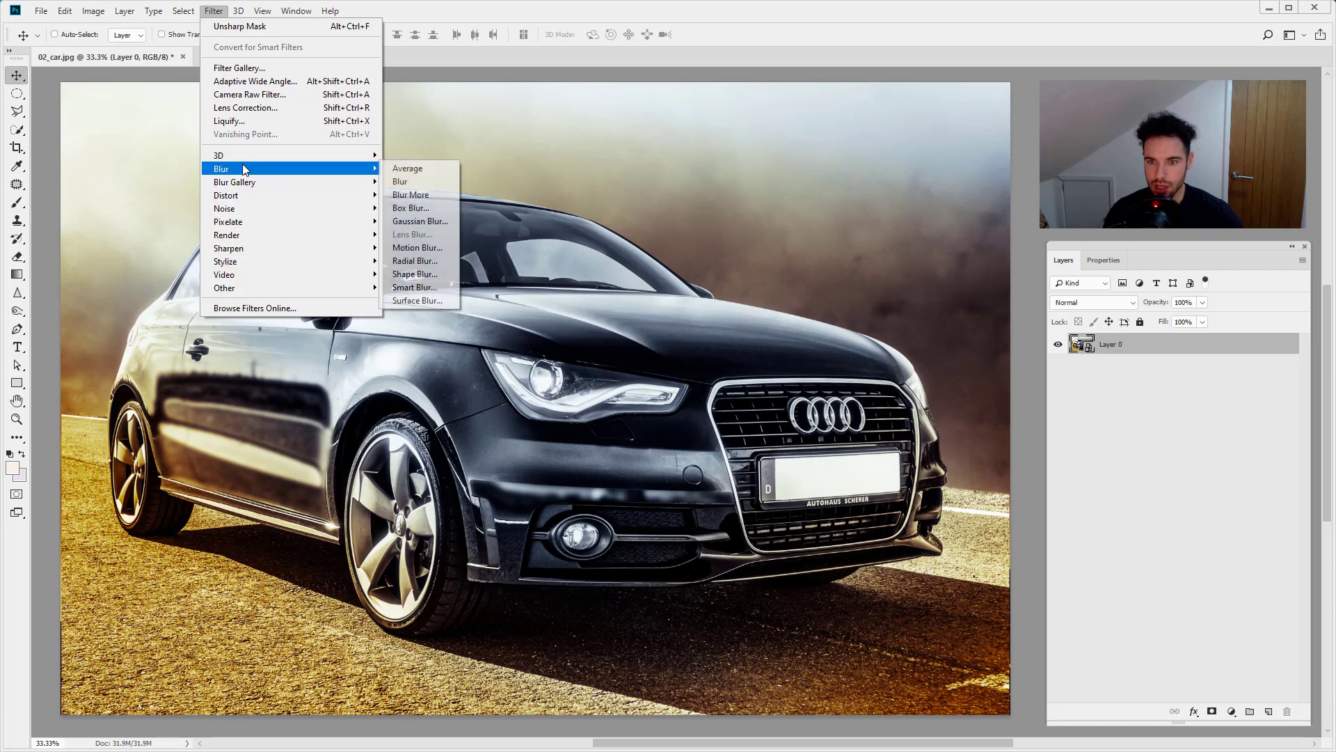
{"action": "left_click", "coordinate": [410, 248]}
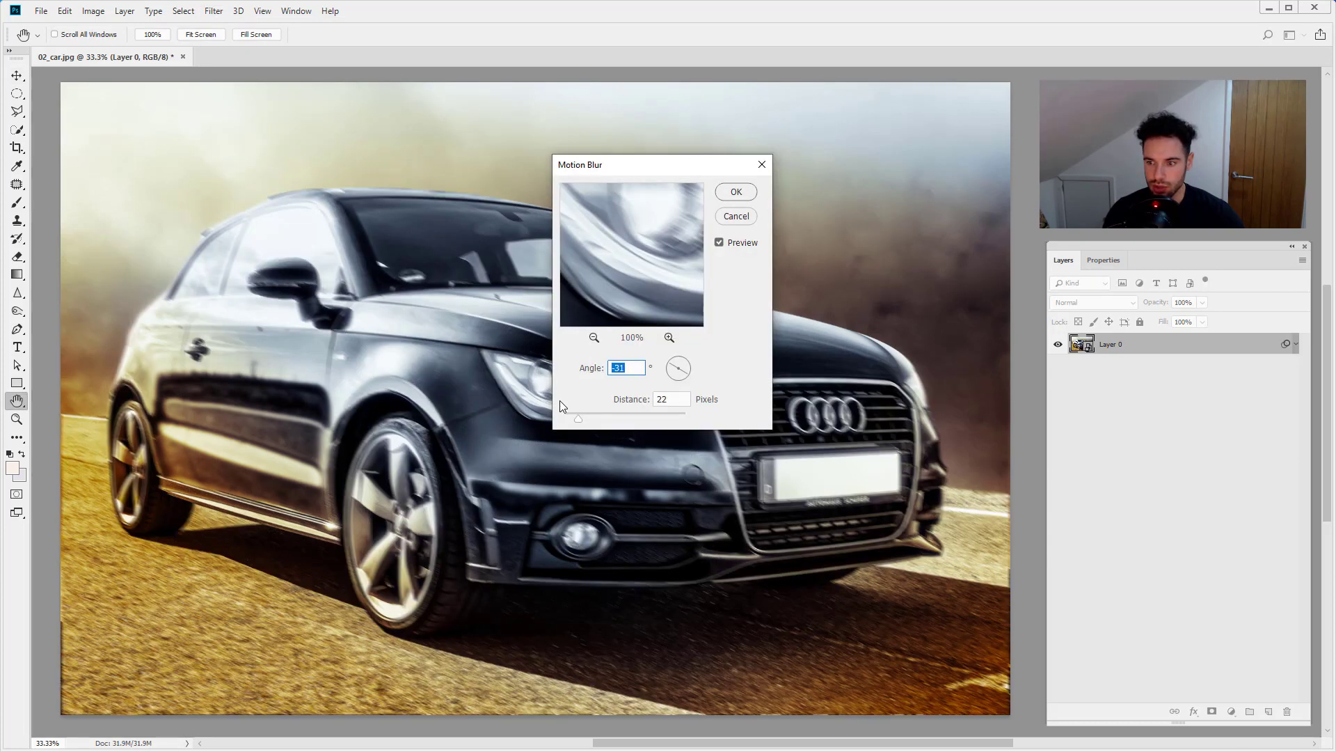
{"action": "left_click", "coordinate": [685, 370]}
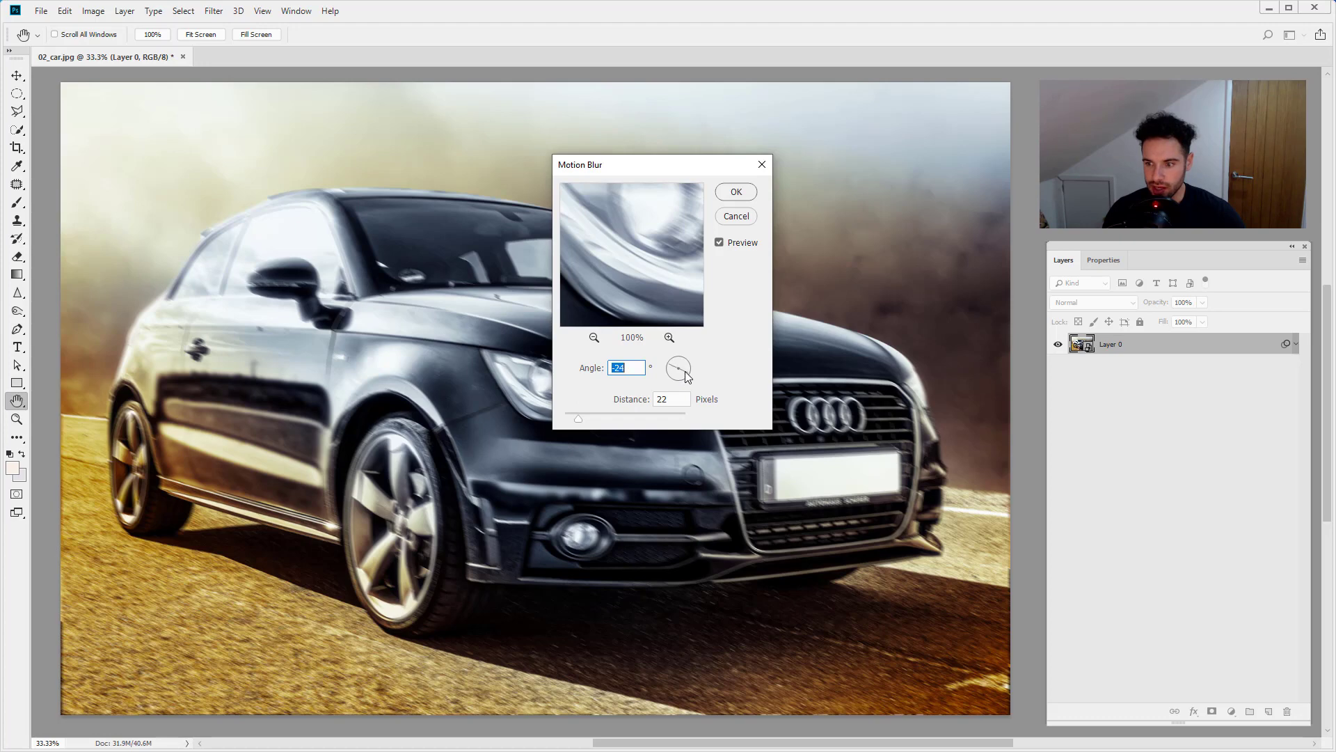
{"action": "left_click_drag", "start_coordinate": [588, 412], "coordinate": [593, 415]}
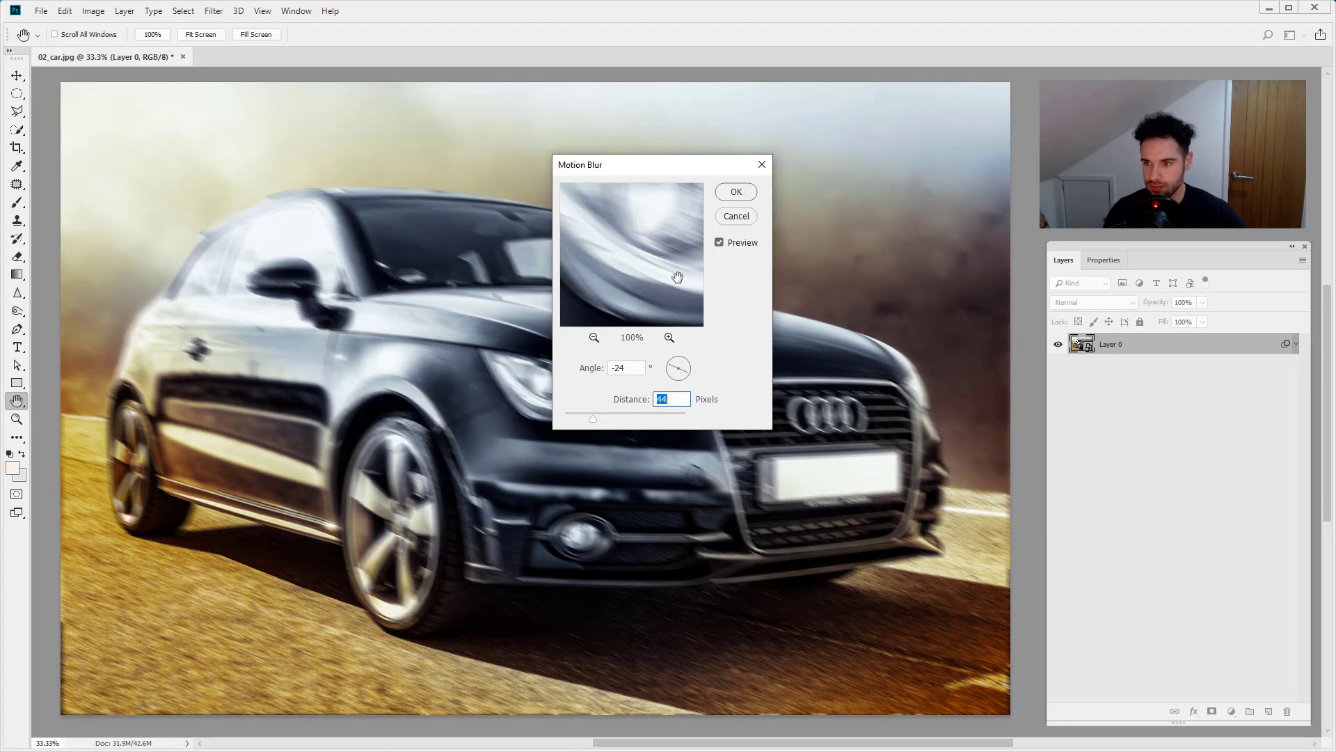
{"action": "left_click", "coordinate": [738, 195]}
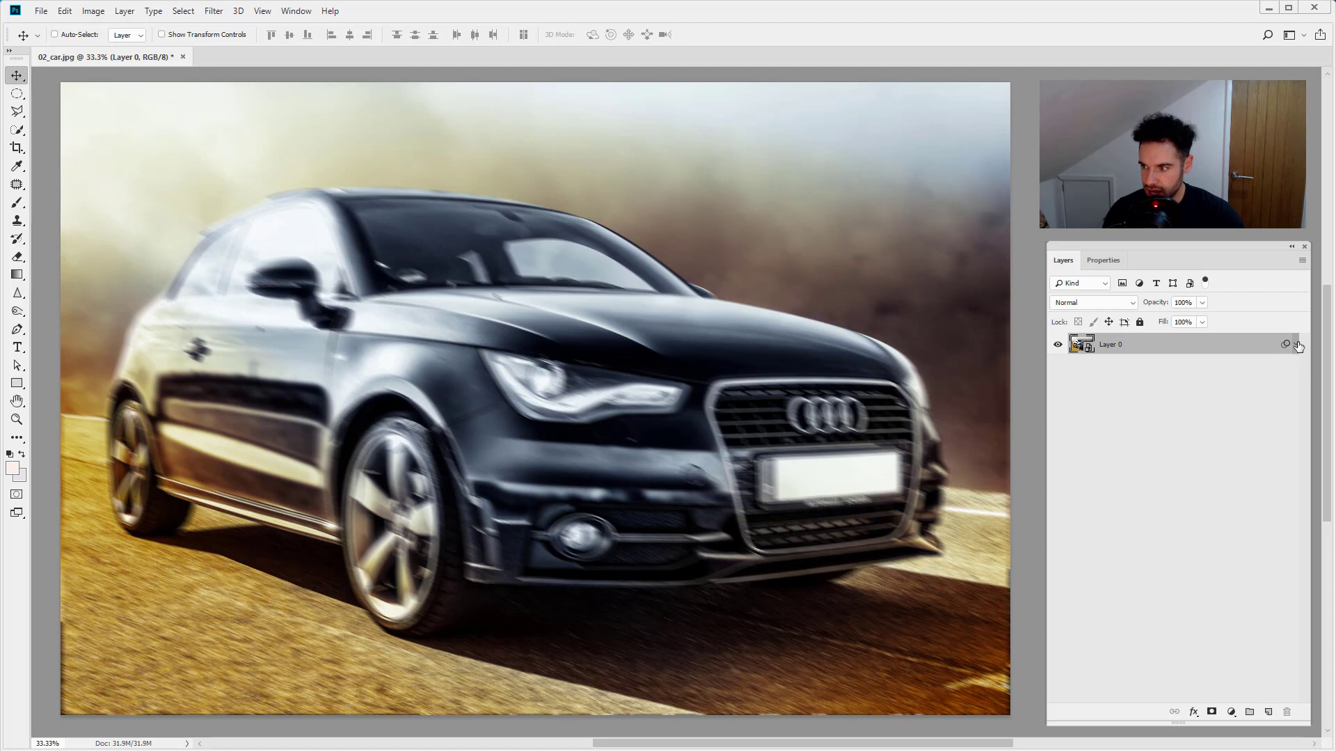
- Expand Layer 0's smart filters and toggle Motion Blur off and on to compare
{"action": "left_click", "coordinate": [1295, 345]}
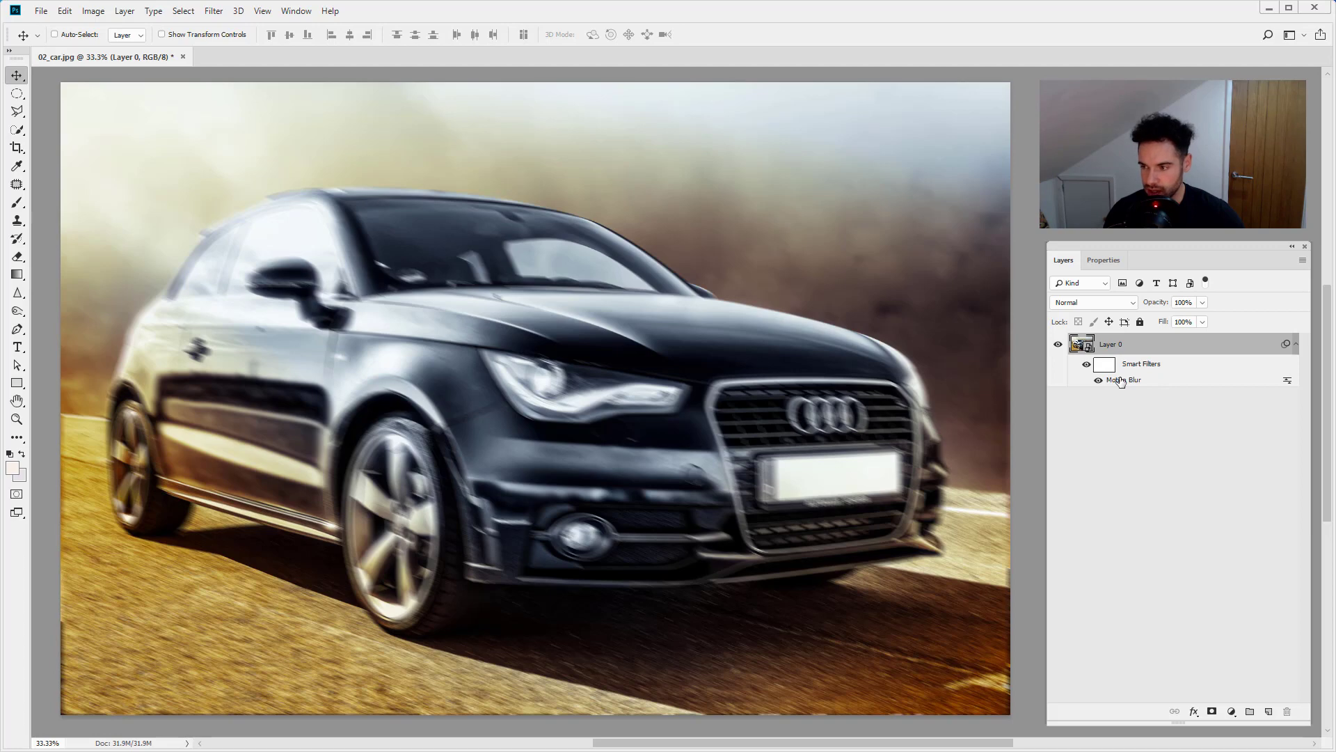
{"action": "left_click", "coordinate": [1098, 380]}
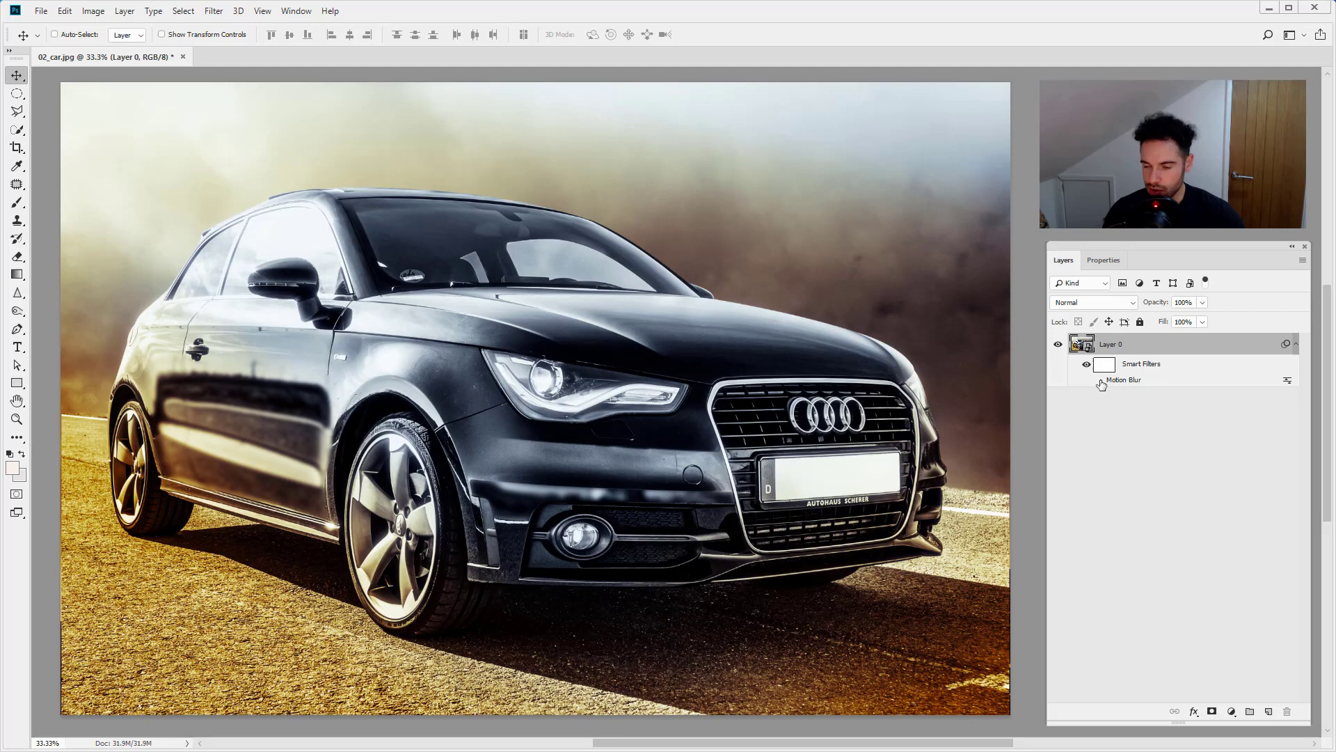
{"action": "left_click", "coordinate": [1098, 380]}
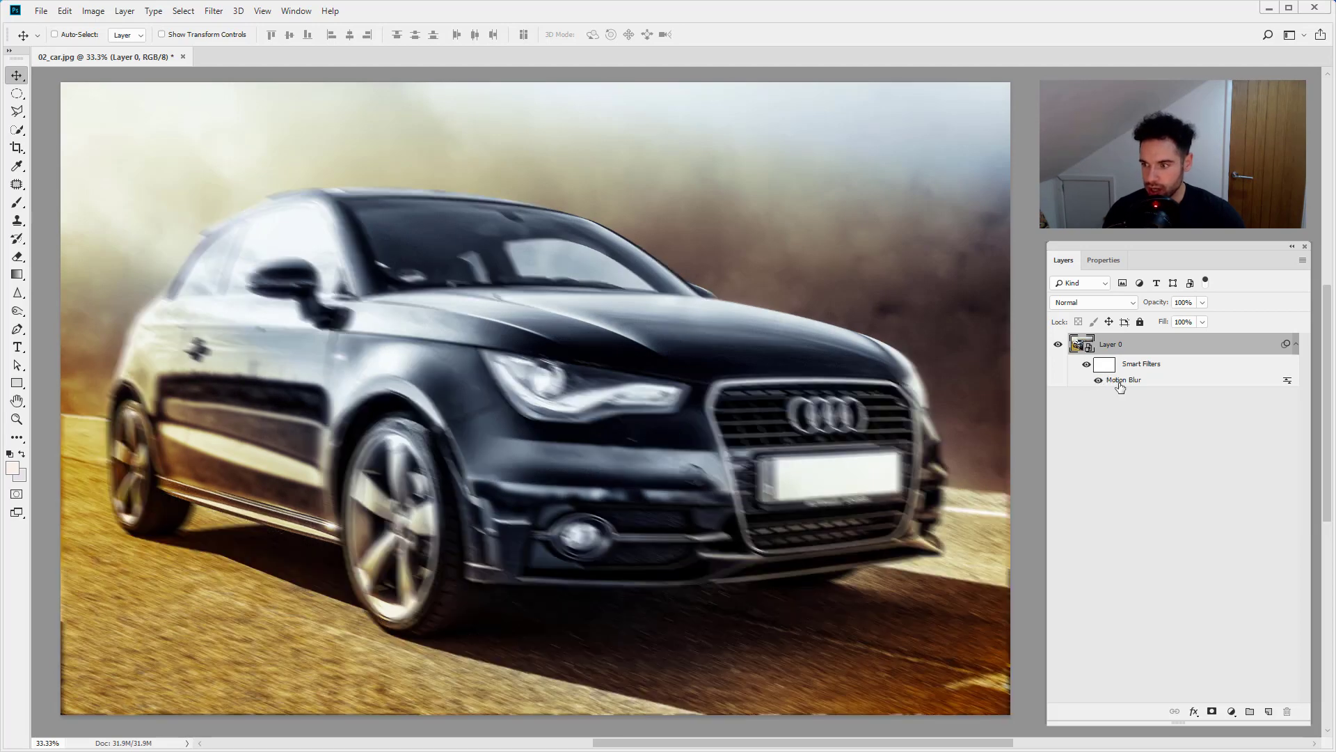
- Reopen the Motion Blur filter and increase its distance to 113 pixels
{"action": "double_click", "coordinate": [1119, 382]}
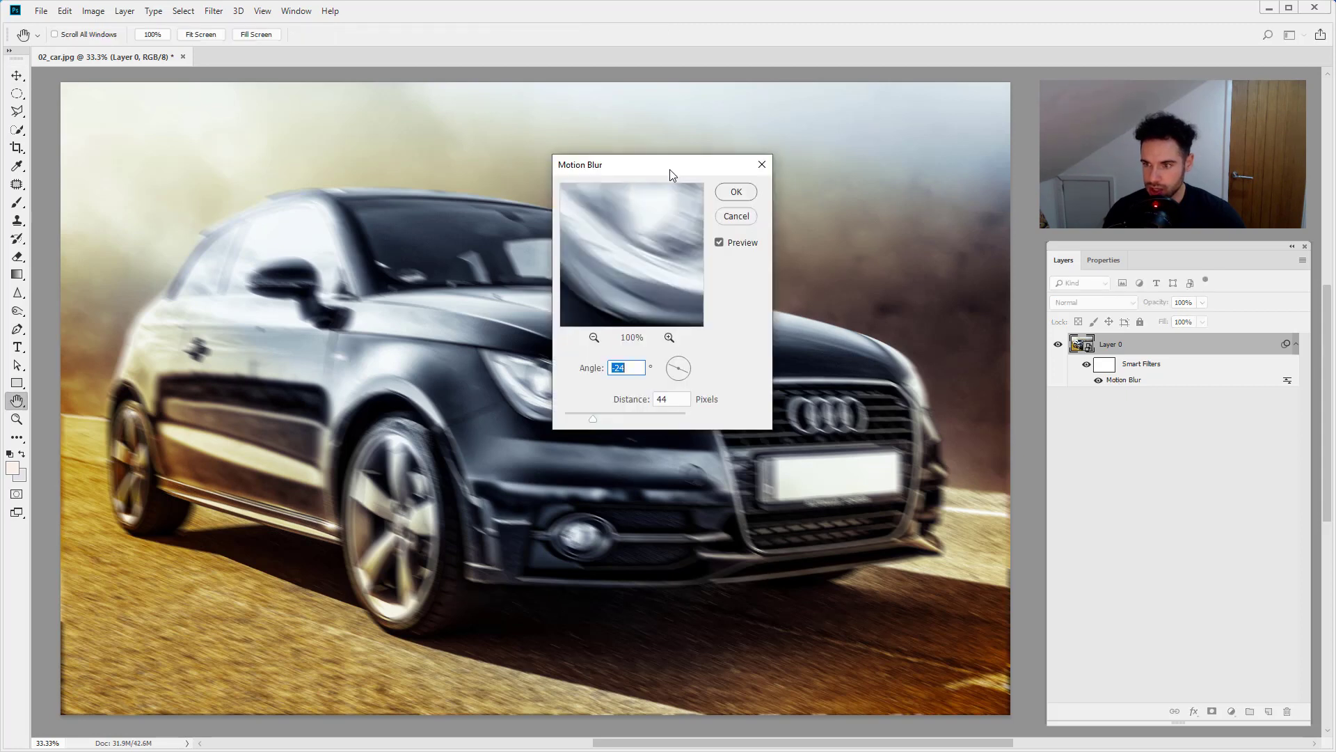
{"action": "left_click_drag", "start_coordinate": [765, 185], "coordinate": [847, 129]}
{"action": "mouse_move", "coordinate": [777, 377]}
{"action": "left_mouse_down"}
{"action": "mouse_move", "coordinate": [763, 373]}
{"action": "mouse_move", "coordinate": [799, 377]}
{"action": "left_mouse_up"}
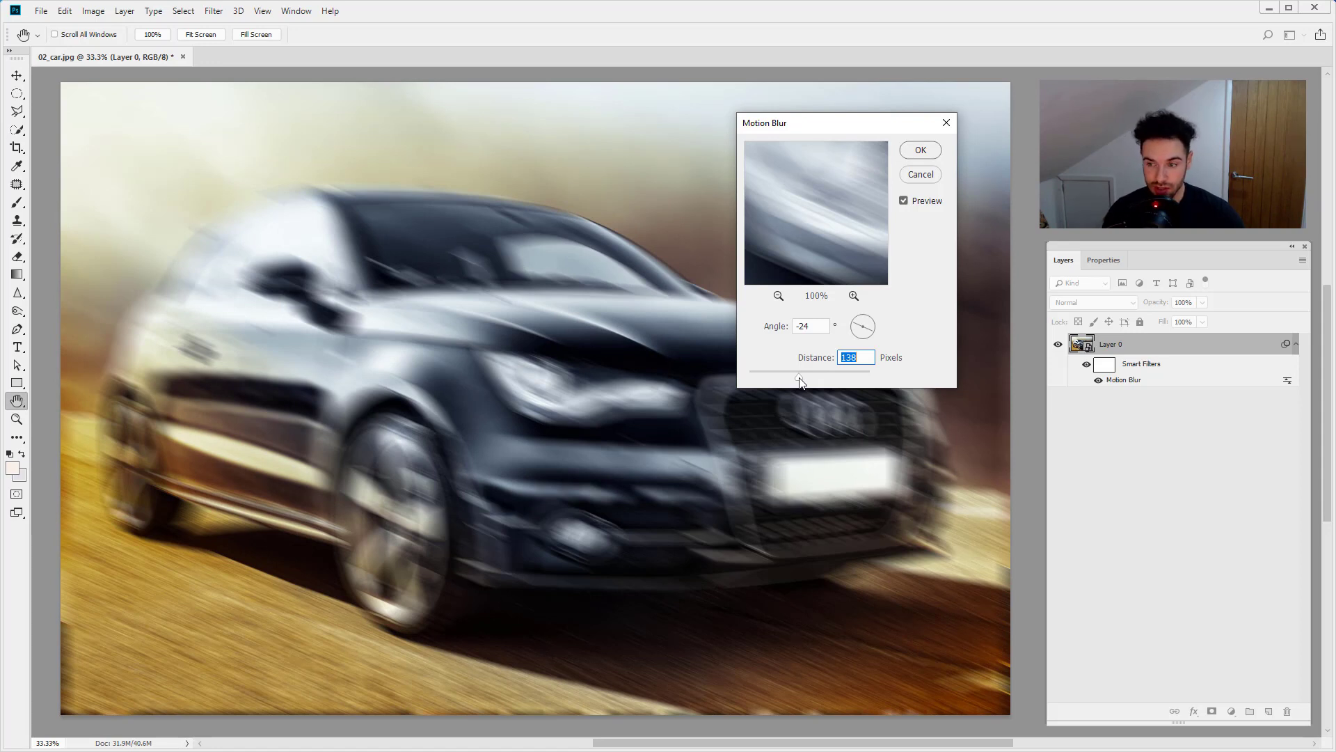
{"action": "left_click_drag", "start_coordinate": [799, 377], "coordinate": [795, 379]}
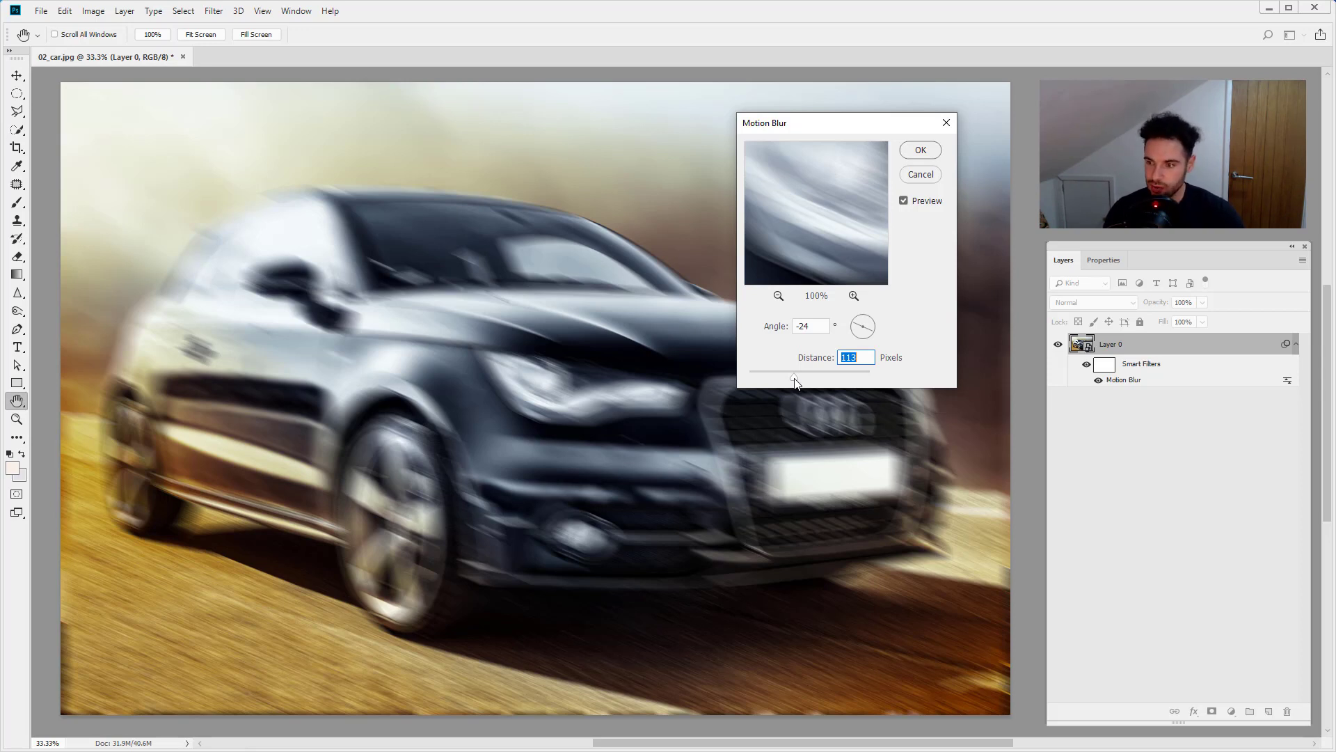
{"action": "left_click", "coordinate": [919, 151]}
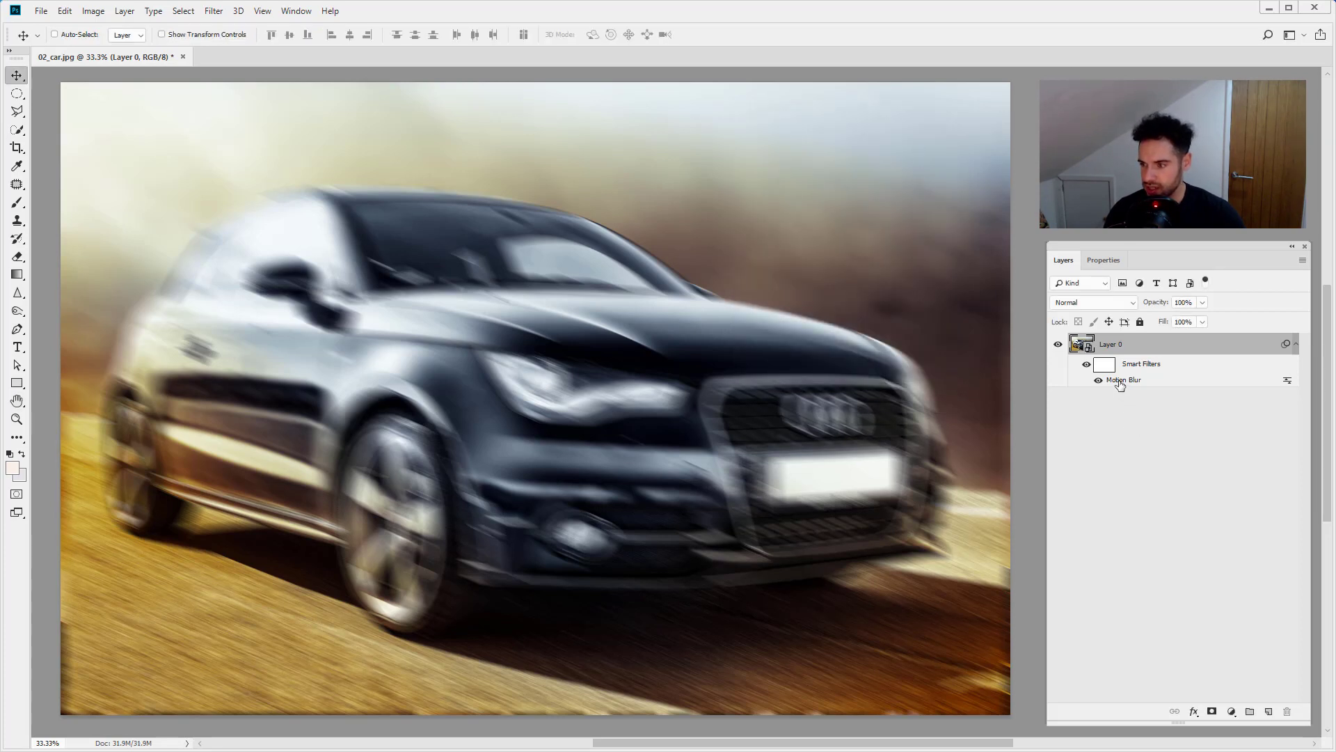
- Open Unsharp Mask and try different Amount values while previewing the car's front
{"action": "left_click", "coordinate": [213, 12]}
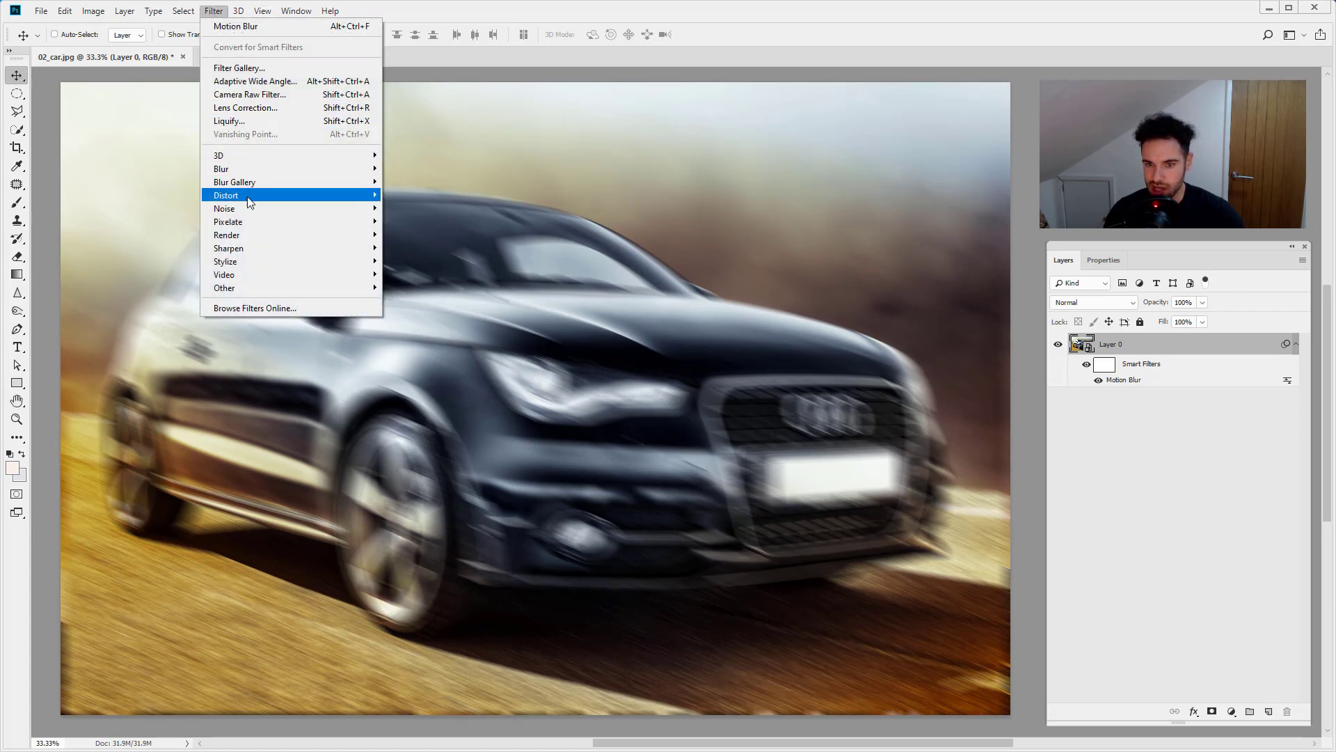
{"action": "mouse_move", "coordinate": [257, 248]}
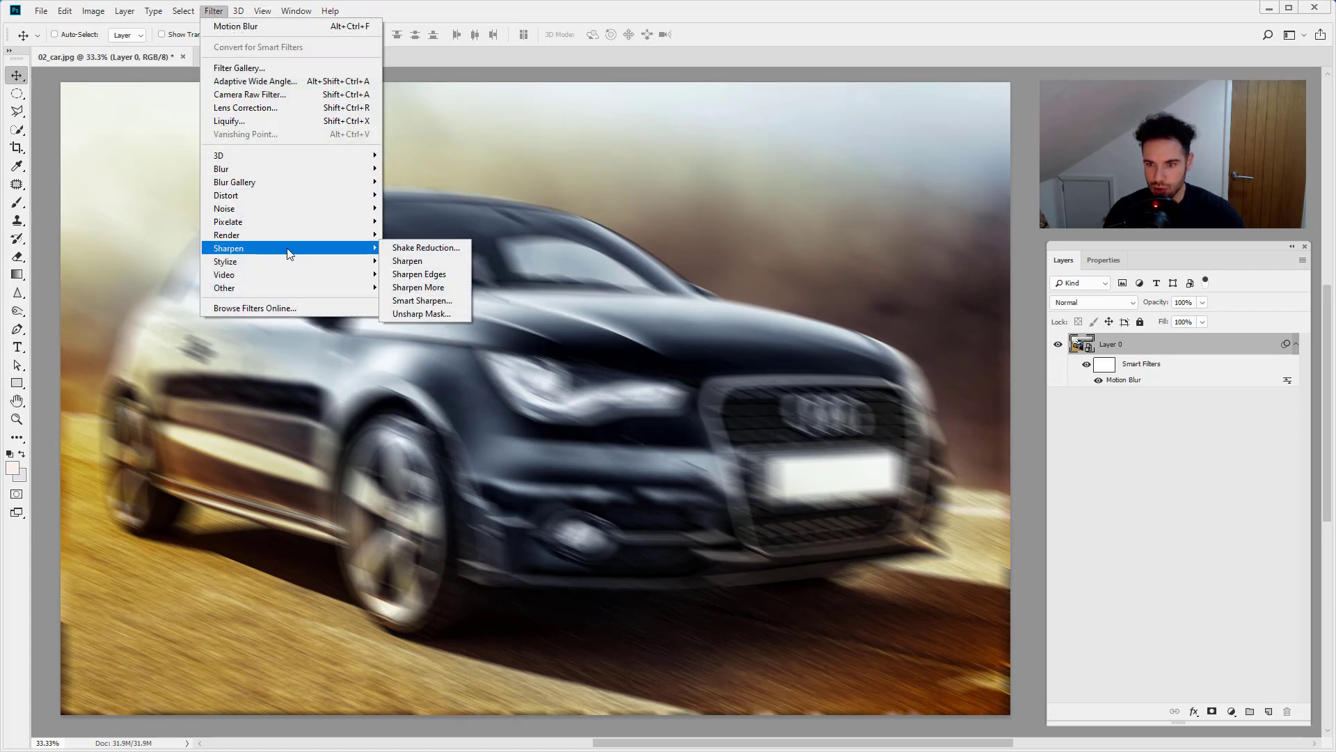
{"action": "left_click", "coordinate": [417, 314]}
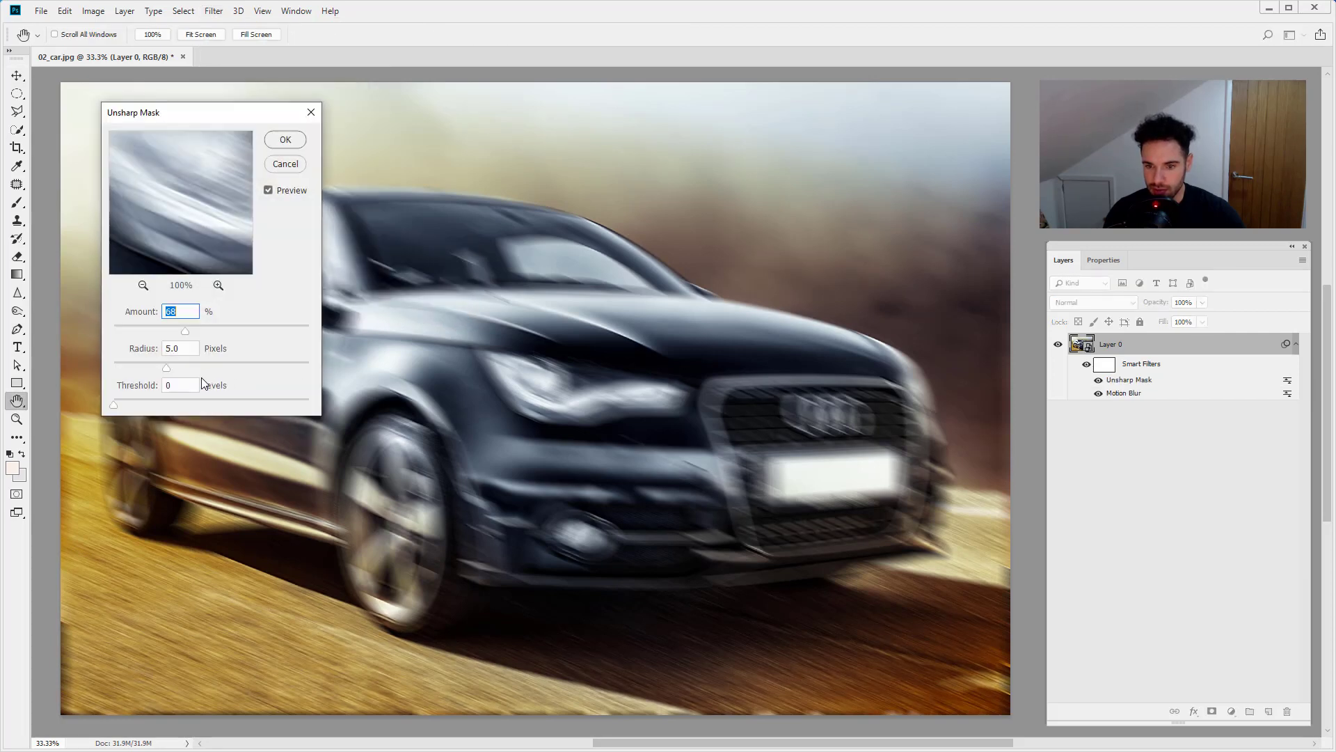
{"action": "left_click_drag", "start_coordinate": [182, 330], "coordinate": [116, 328]}
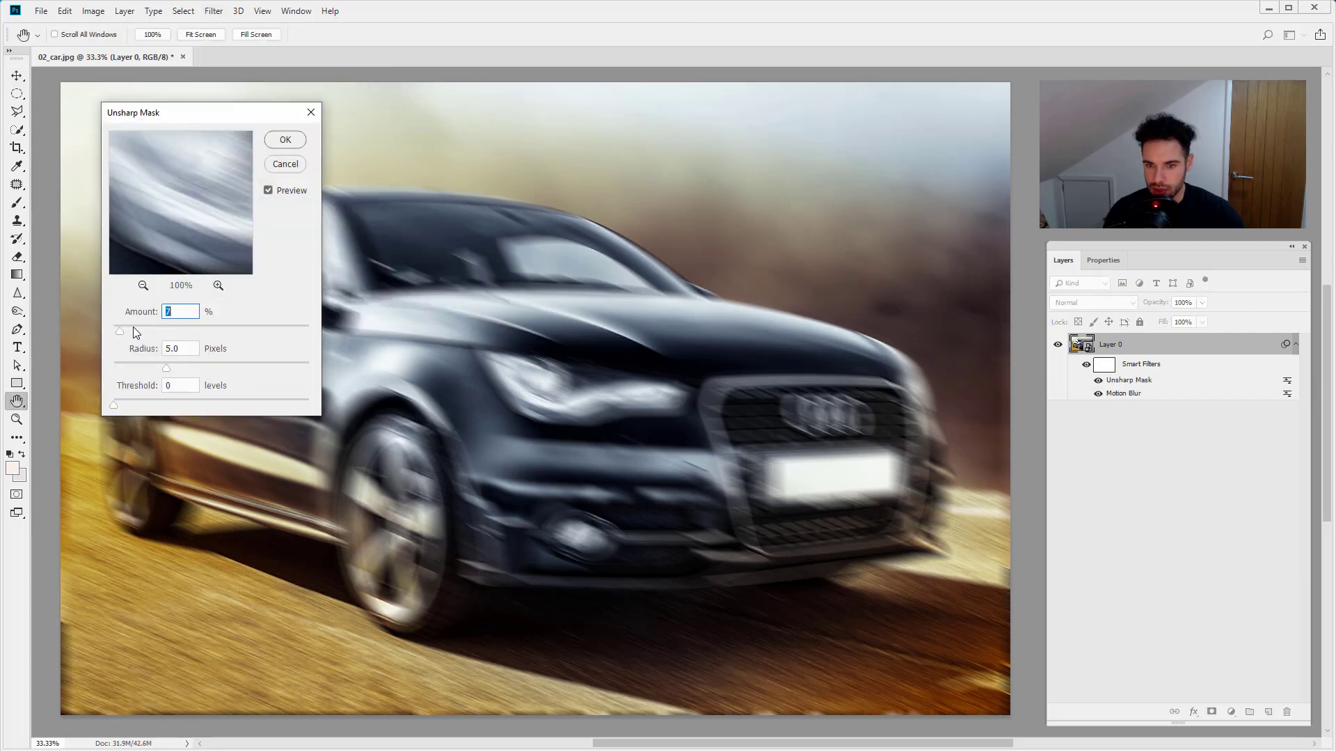
{"action": "left_click_drag", "start_coordinate": [206, 332], "coordinate": [232, 328]}
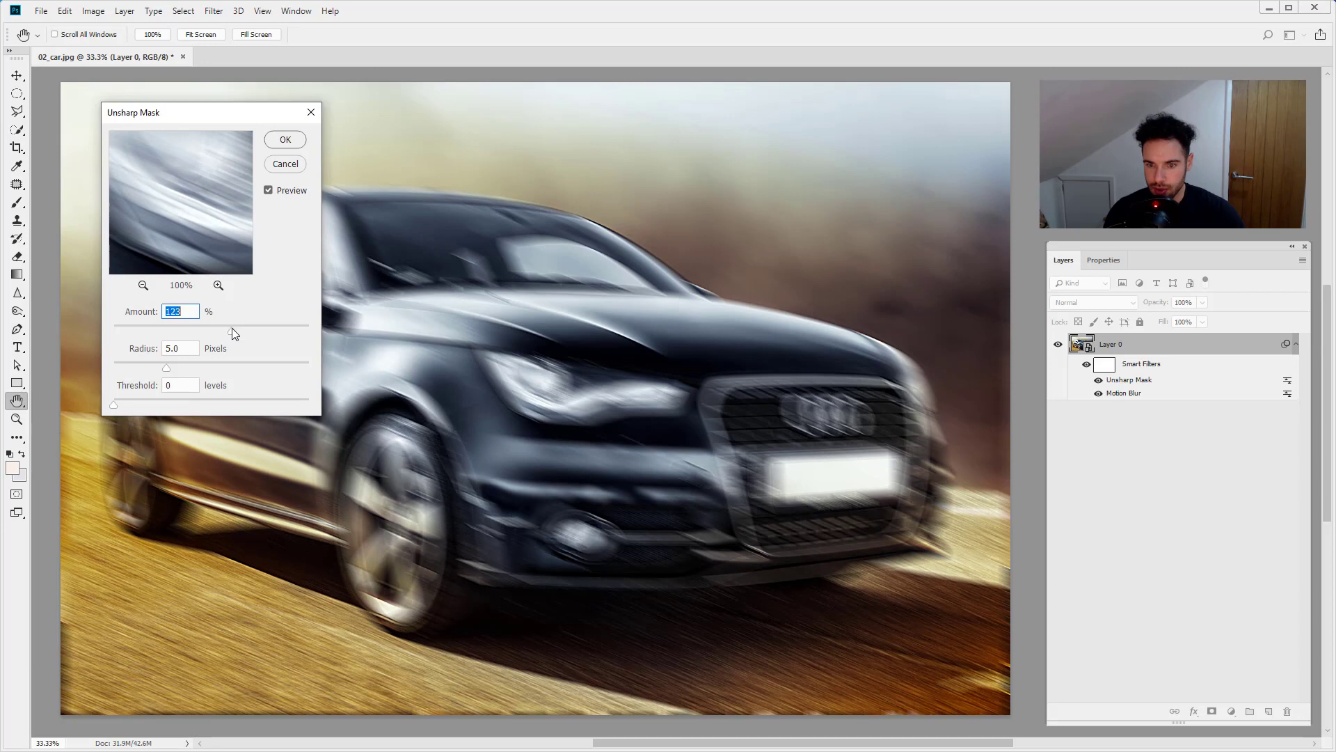
{"action": "left_click", "coordinate": [208, 331]}
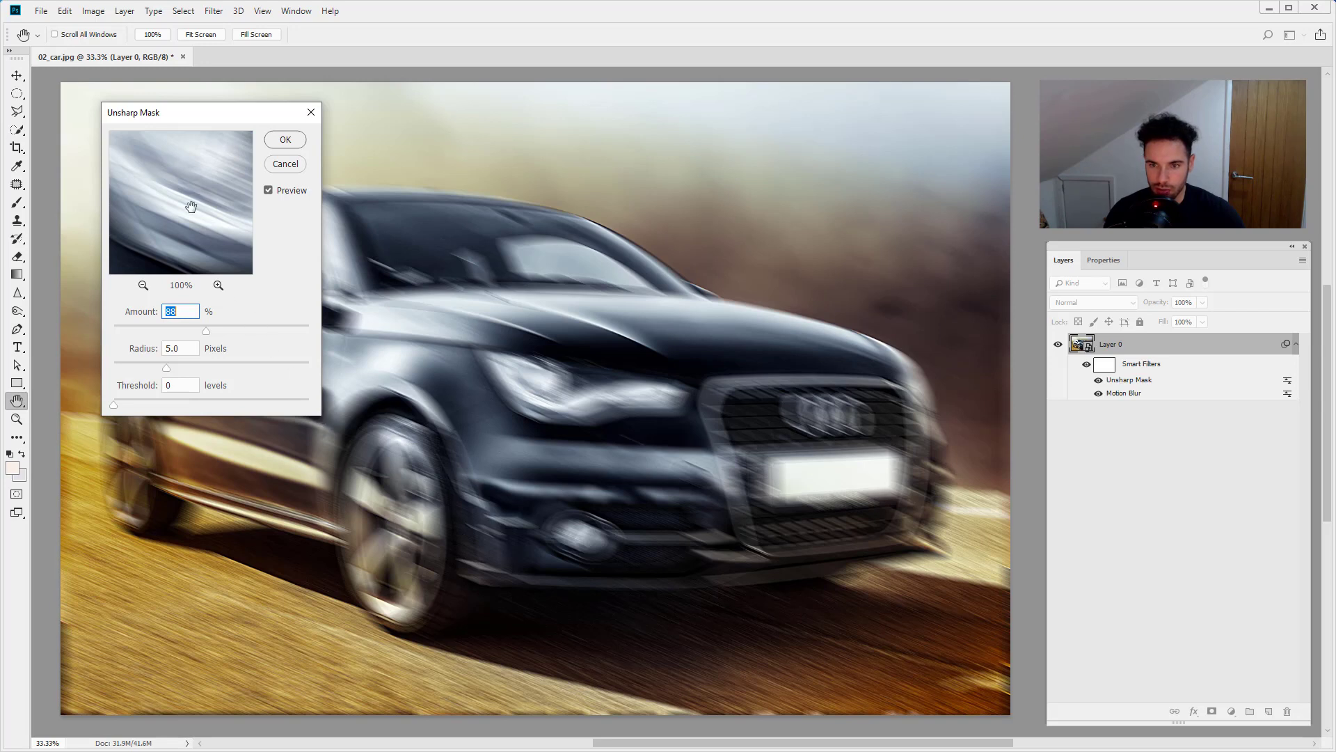
{"action": "left_click_drag", "start_coordinate": [191, 208], "coordinate": [146, 284]}
{"action": "left_click", "coordinate": [143, 285]}
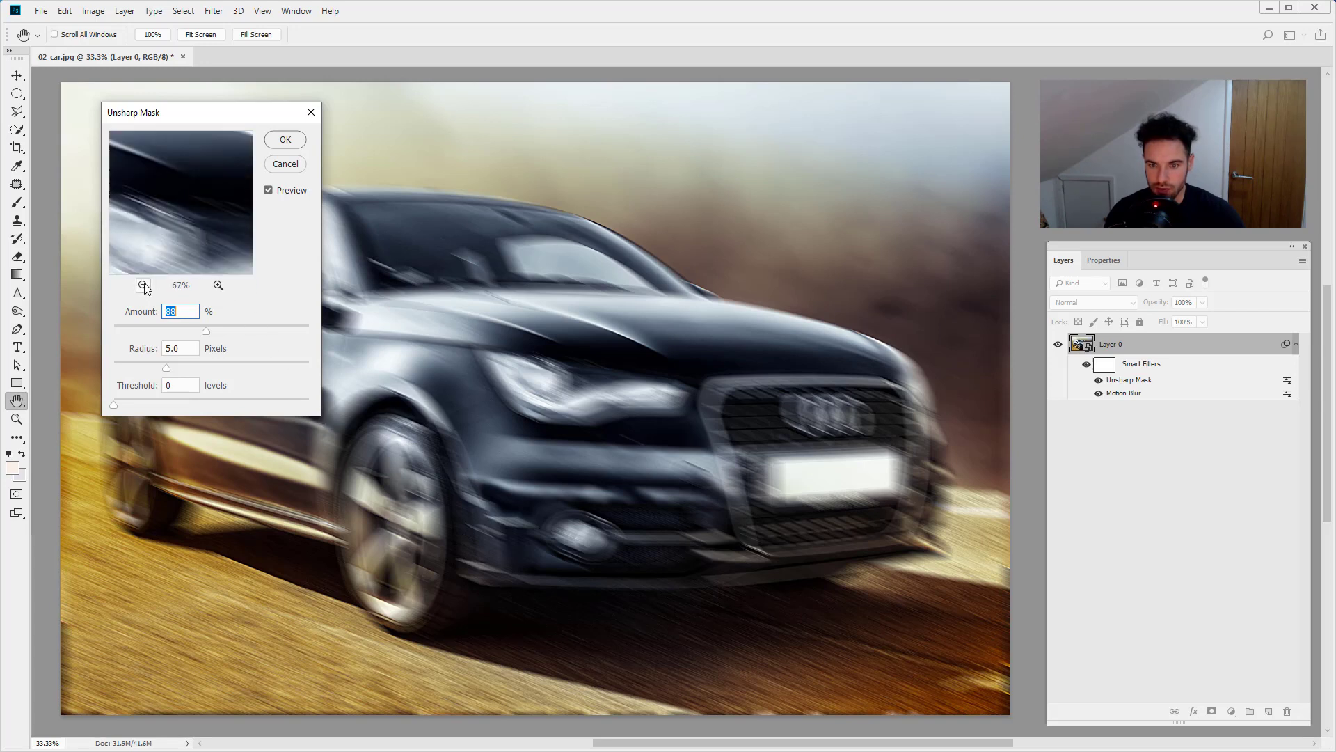
{"action": "left_click", "coordinate": [144, 285]}
{"action": "left_click", "coordinate": [143, 285]}
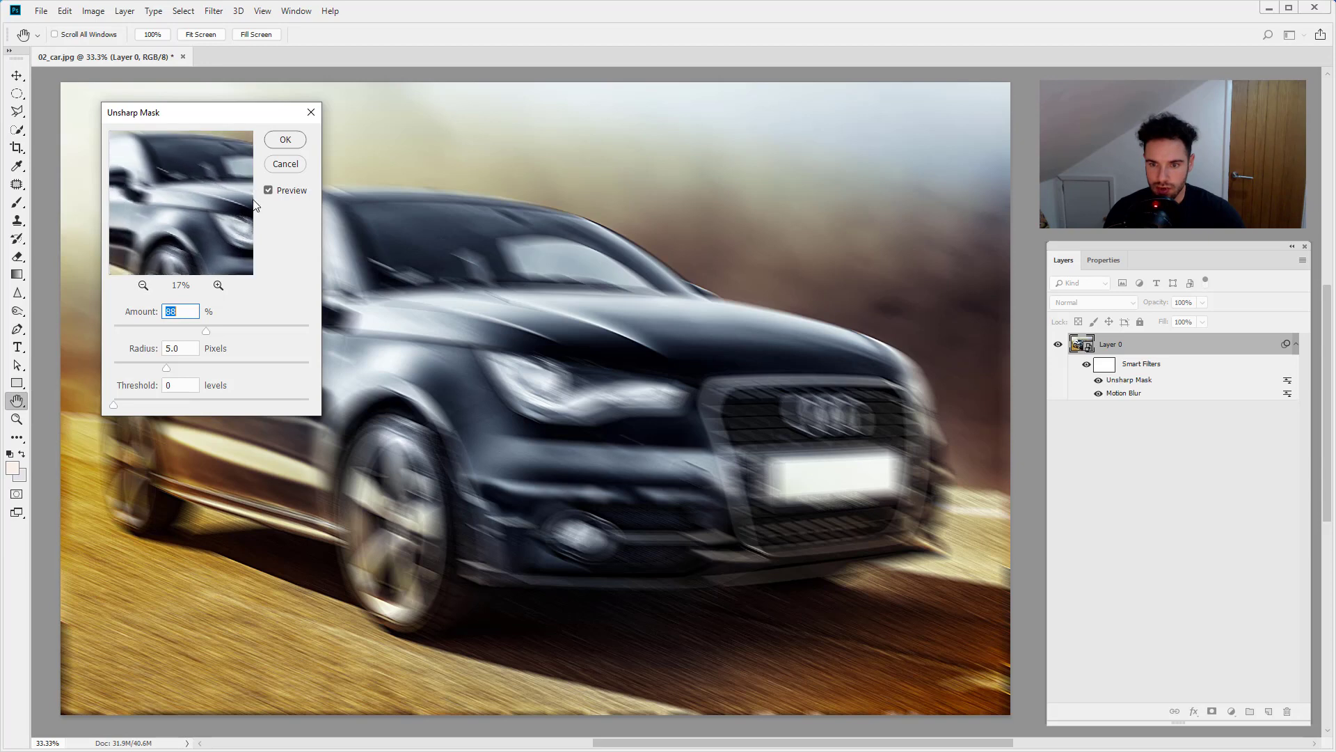
- Compare Preview off and on at 148% amount, then apply the Unsharp Mask
{"action": "left_click", "coordinate": [267, 191]}
{"action": "left_click", "coordinate": [268, 191]}
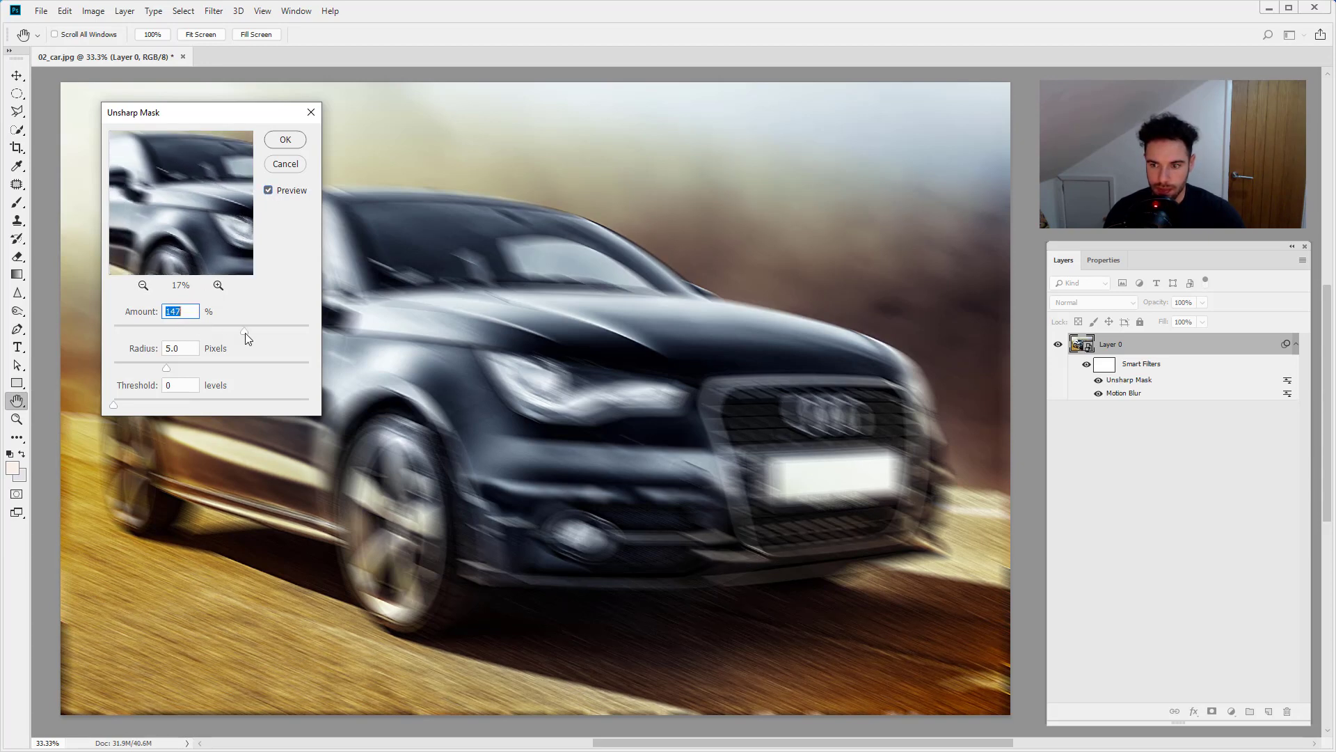
{"action": "left_click", "coordinate": [267, 191]}
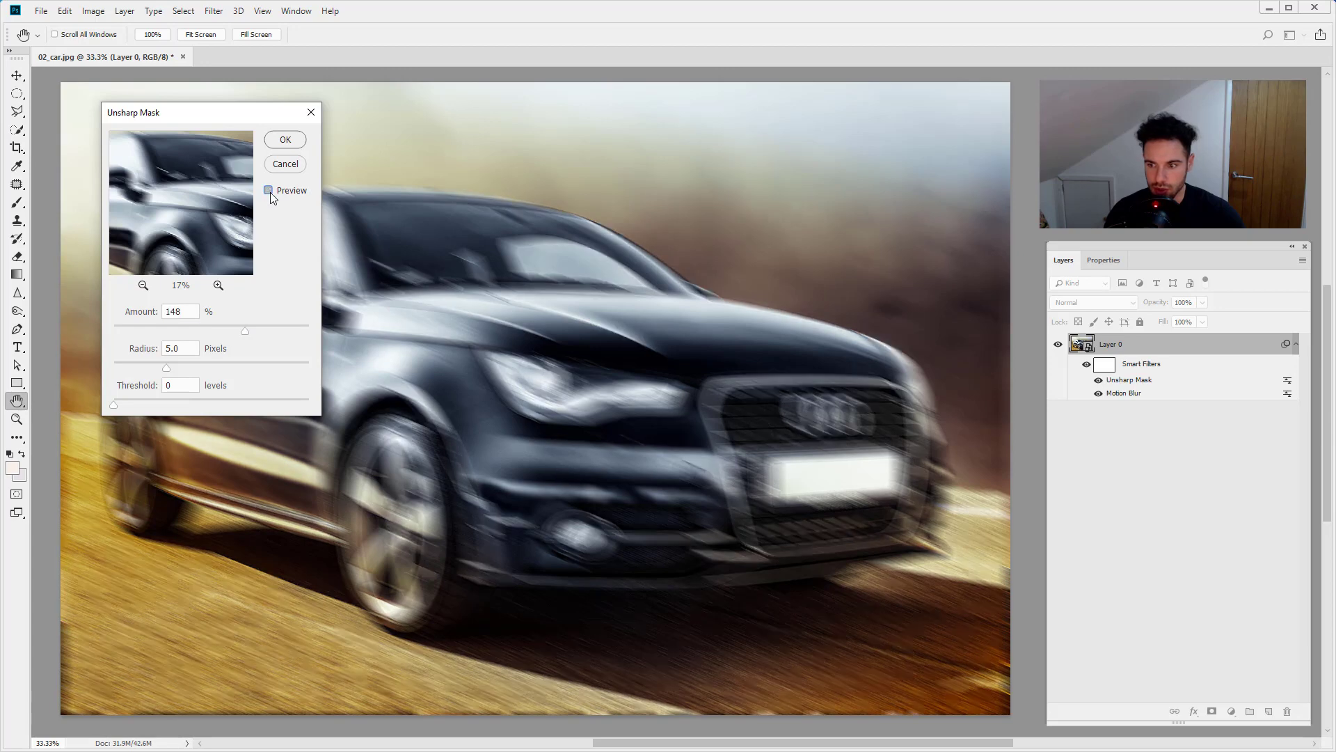
{"action": "left_click", "coordinate": [268, 192]}
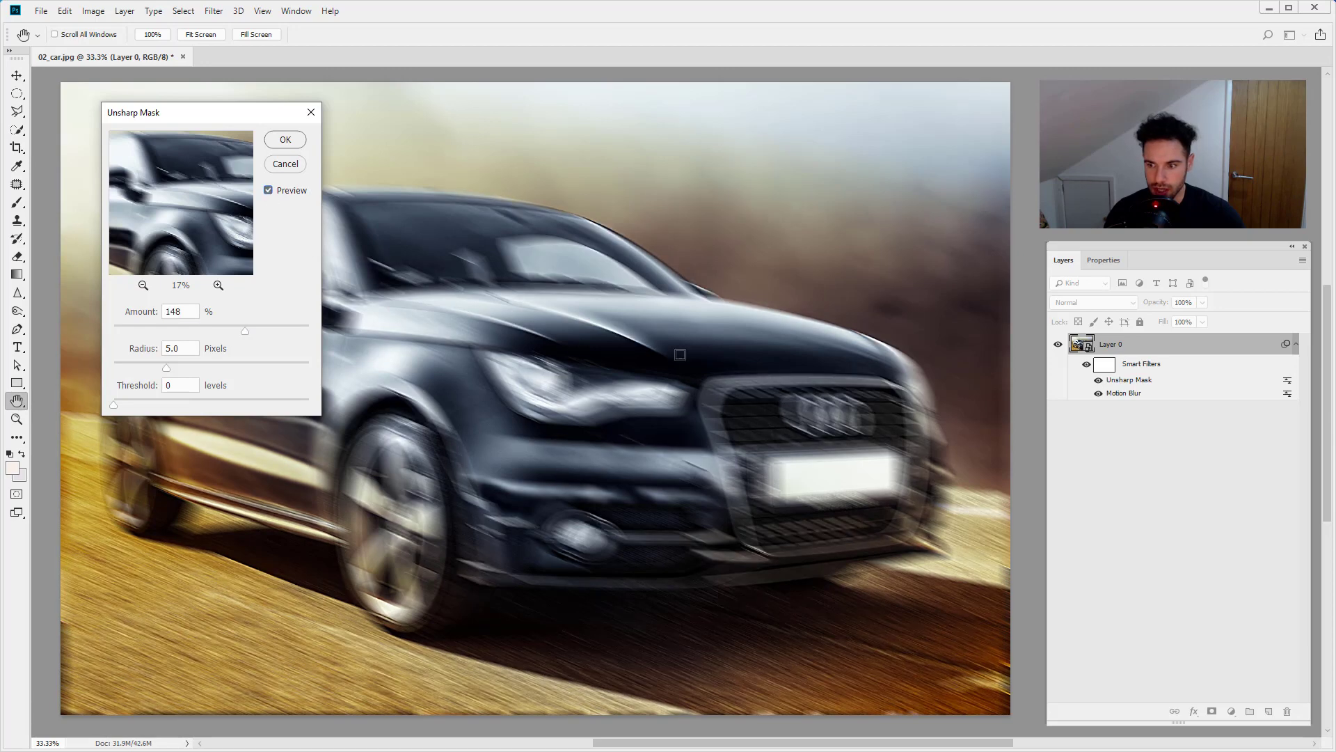
{"action": "left_click", "coordinate": [284, 141]}
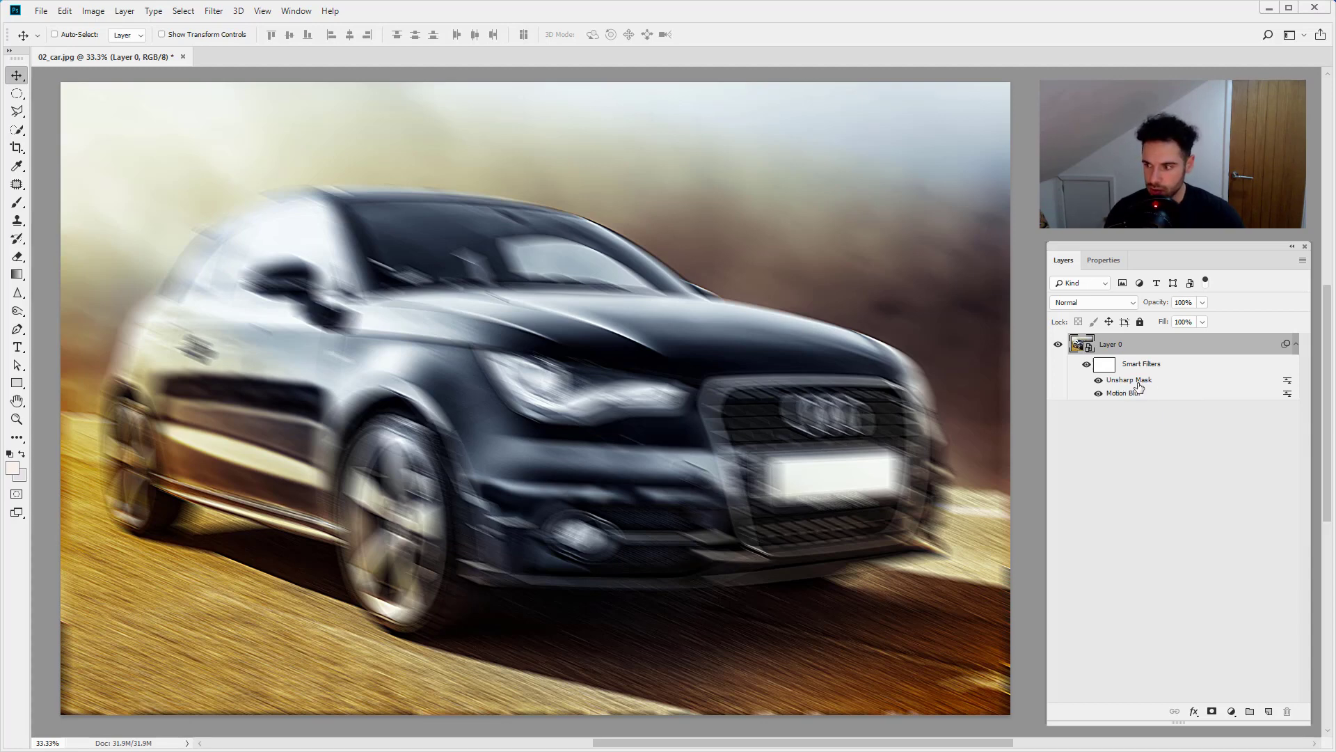
- Hide and show the smart filters to compare, then target the Smart Filters mask
{"action": "mouse_move", "coordinate": [1098, 383]}
{"action": "left_mouse_down"}
{"action": "mouse_move", "coordinate": [1099, 395]}
{"action": "mouse_move", "coordinate": [1098, 381]}
{"action": "left_mouse_up"}
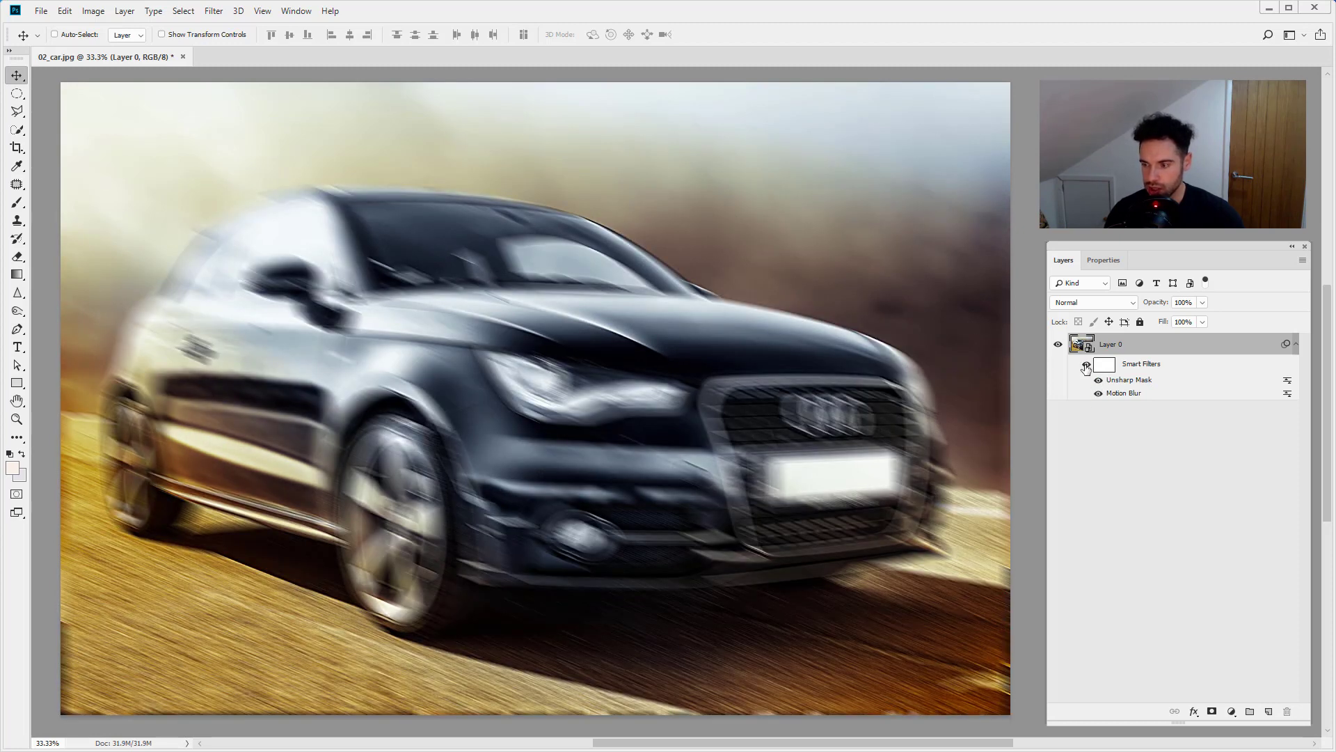
{"action": "left_click", "coordinate": [1085, 366]}
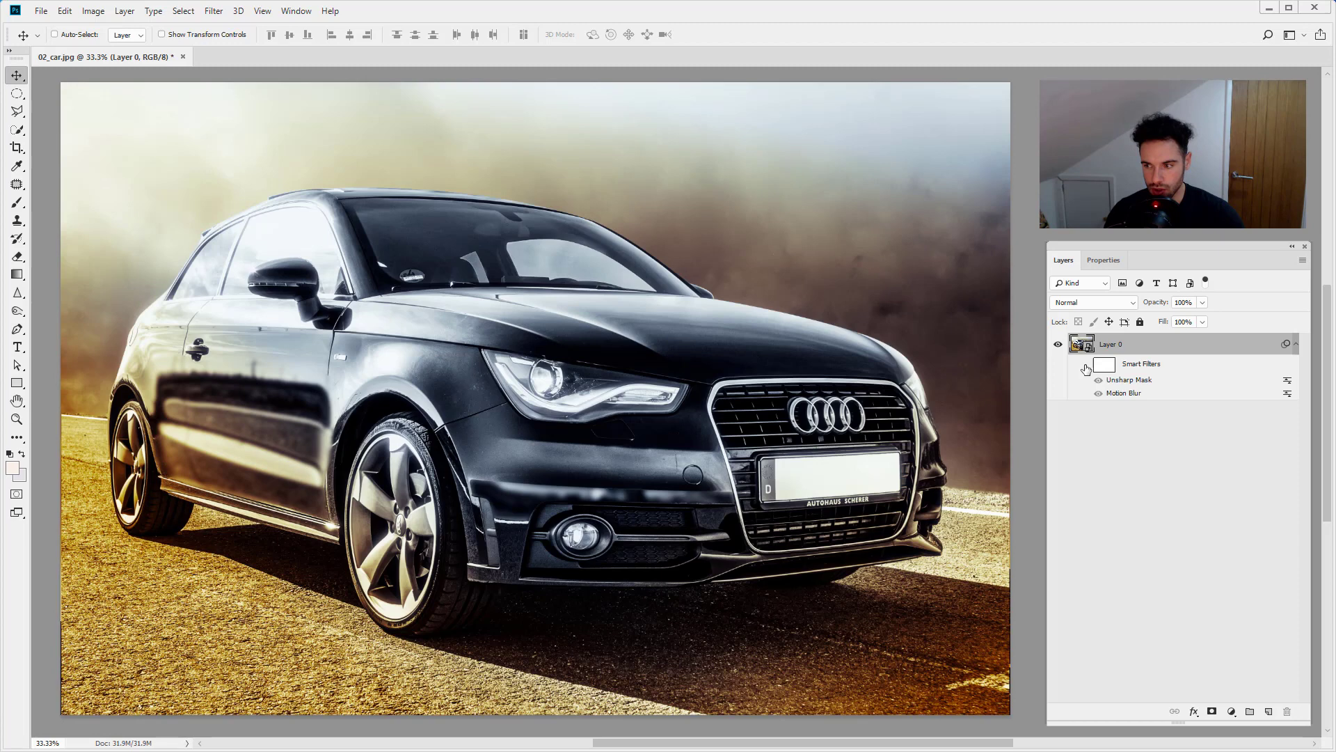
{"action": "left_click", "coordinate": [1086, 366]}
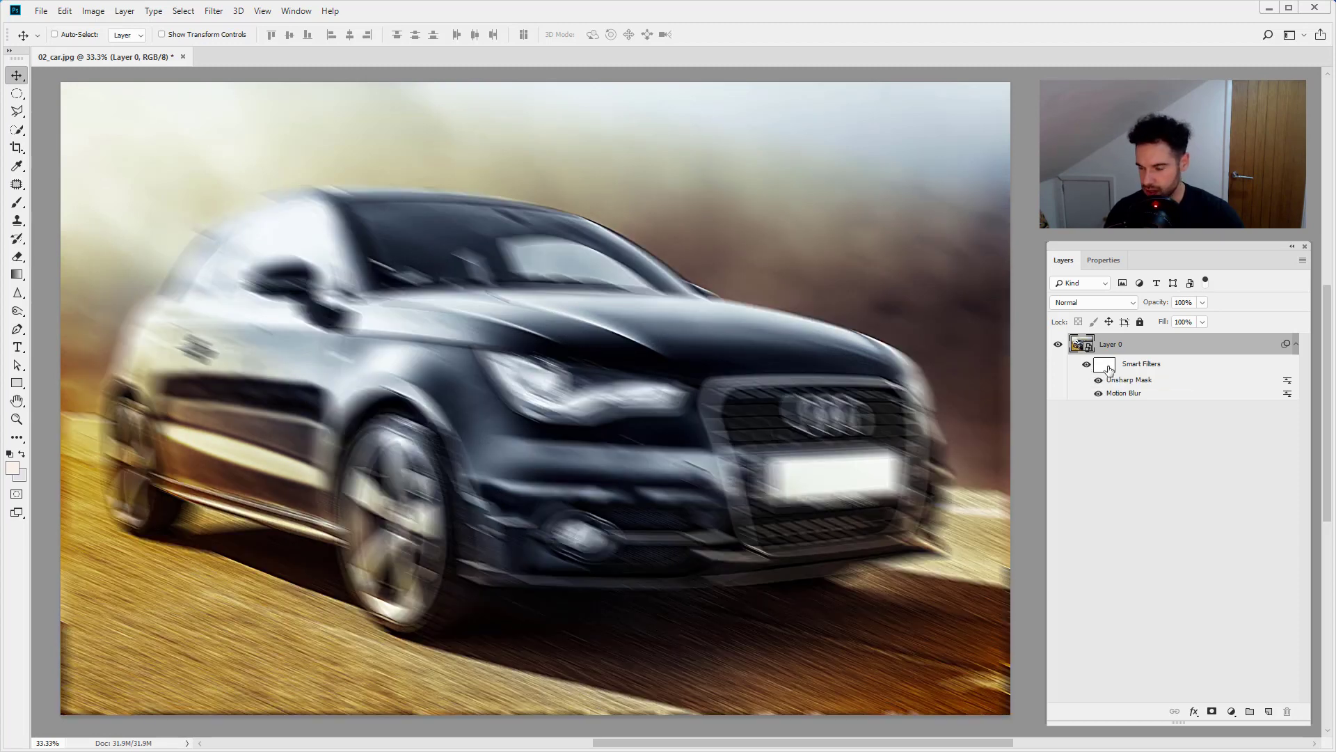
{"action": "left_click", "coordinate": [1109, 367]}
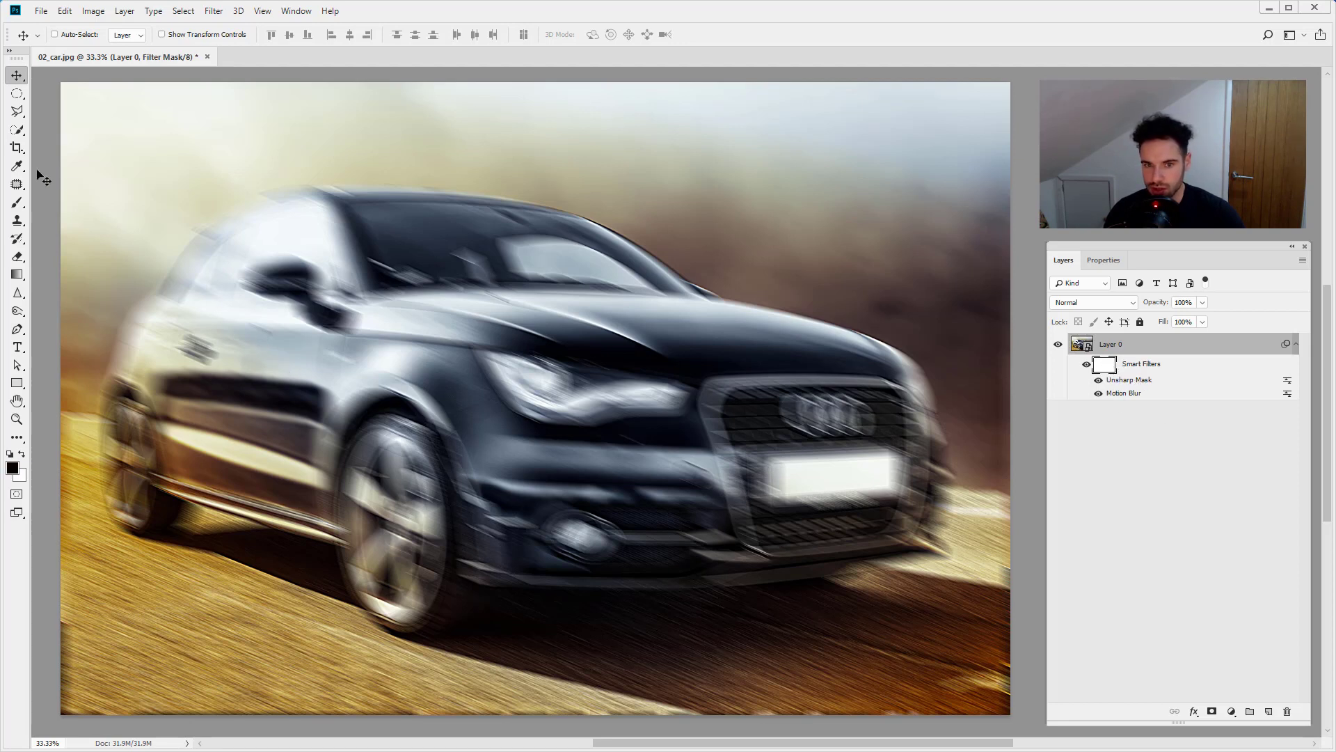
- Switch to the Brush tool for painting the filter mask
{"action": "left_click", "coordinate": [10, 168]}
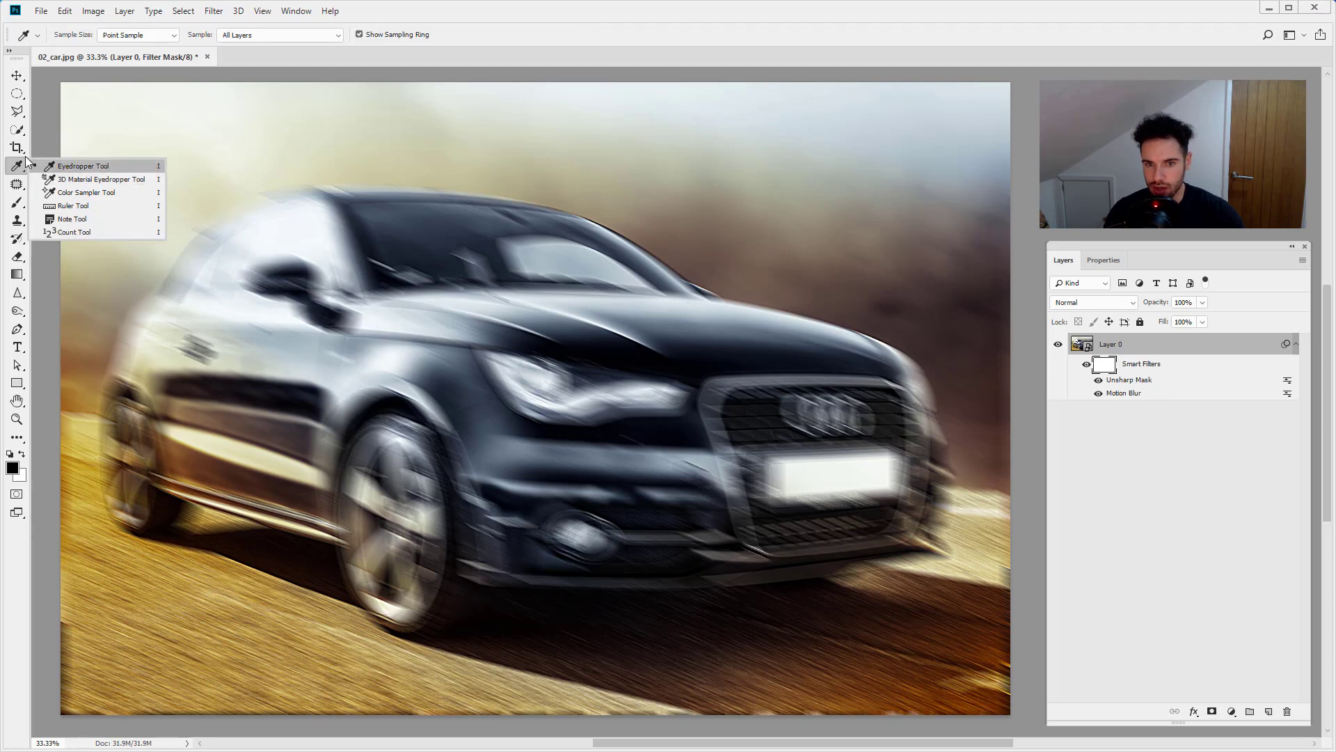
{"action": "left_click", "coordinate": [17, 201]}
{"action": "right_click", "coordinate": [17, 202]}
{"action": "left_click", "coordinate": [76, 203]}
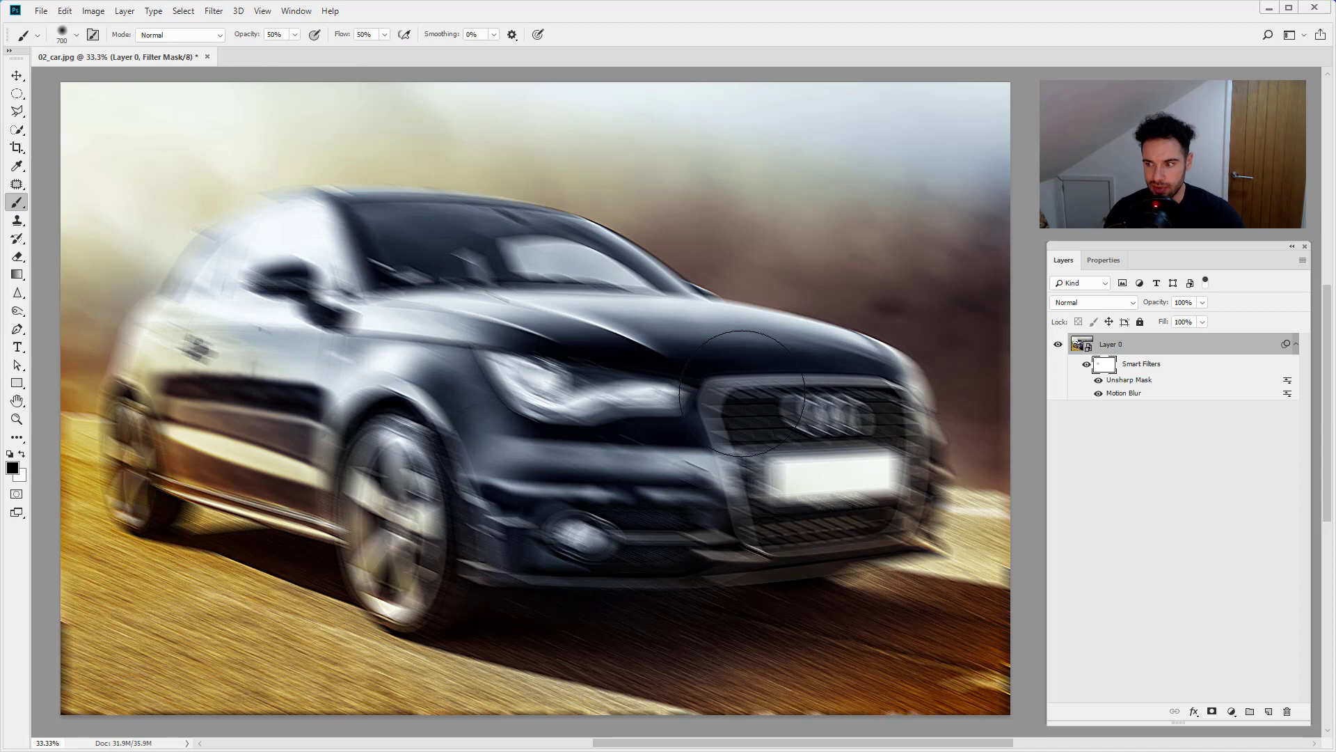
- Paint black over the grille, number plate and headlight, resizing the brush from 300 to 400
{"action": "mouse_move", "coordinate": [738, 403]}
{"action": "left_mouse_down"}
{"action": "mouse_move", "coordinate": [835, 425]}
{"action": "mouse_move", "coordinate": [898, 463]}
{"action": "mouse_move", "coordinate": [766, 501]}
{"action": "mouse_move", "coordinate": [590, 501]}
{"action": "mouse_move", "coordinate": [424, 529]}
{"action": "mouse_move", "coordinate": [368, 473]}
{"action": "mouse_move", "coordinate": [234, 445]}
{"action": "mouse_move", "coordinate": [278, 449]}
{"action": "mouse_move", "coordinate": [146, 442]}
{"action": "mouse_move", "coordinate": [132, 487]}
{"action": "mouse_move", "coordinate": [129, 396]}
{"action": "mouse_move", "coordinate": [139, 417]}
{"action": "mouse_move", "coordinate": [164, 313]}
{"action": "mouse_move", "coordinate": [313, 236]}
{"action": "mouse_move", "coordinate": [321, 214]}
{"action": "mouse_move", "coordinate": [518, 263]}
{"action": "mouse_move", "coordinate": [279, 278]}
{"action": "mouse_move", "coordinate": [418, 250]}
{"action": "mouse_move", "coordinate": [460, 292]}
{"action": "left_mouse_up"}
{"action": "key", "text": "bracketleft"}
{"action": "key", "text": "bracketleft"}
{"action": "key", "text": "bracketleft"}
{"action": "key", "text": "bracketleft"}
{"action": "key", "text": "bracketright"}
{"action": "key", "text": "bracketright"}
{"action": "key", "text": "bracketright"}
{"action": "key", "text": "bracketright"}
{"action": "key", "text": "bracketright"}
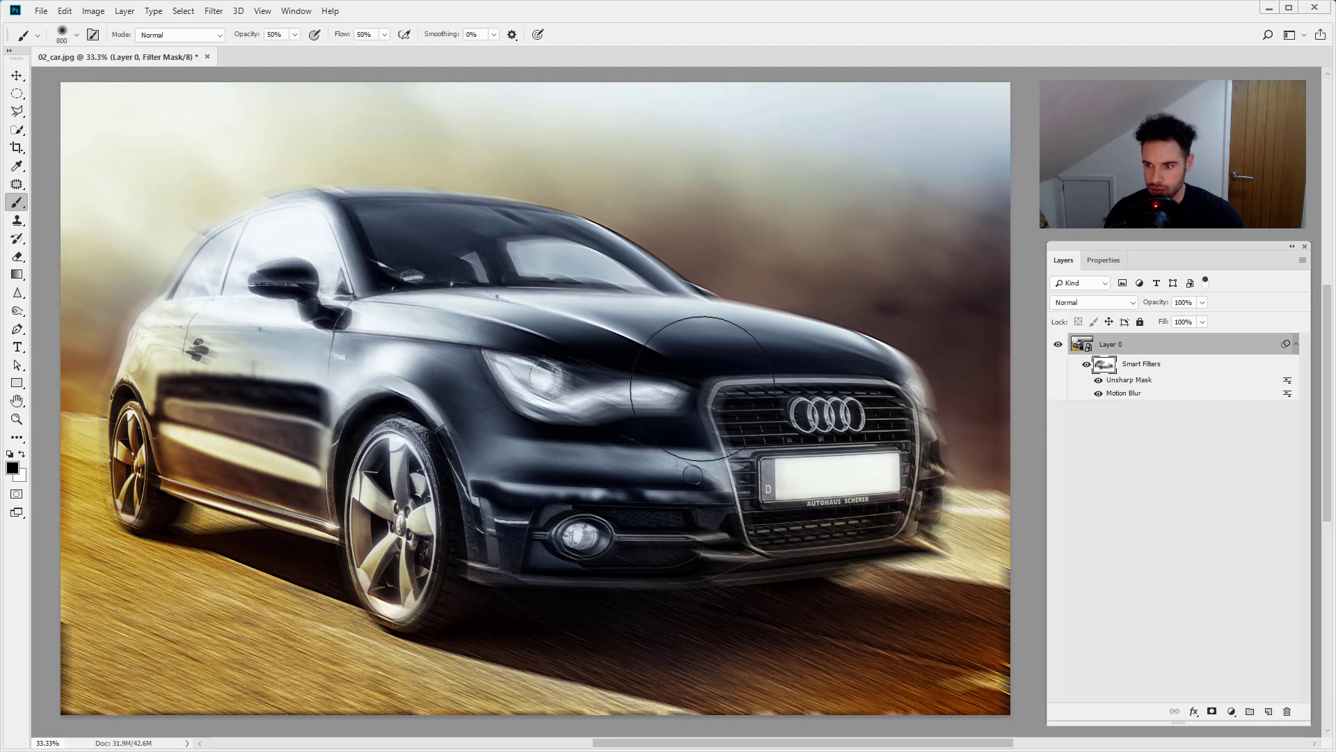
{"action": "mouse_move", "coordinate": [703, 388]}
{"action": "left_mouse_down"}
{"action": "mouse_move", "coordinate": [858, 448]}
{"action": "mouse_move", "coordinate": [639, 494]}
{"action": "mouse_move", "coordinate": [858, 468]}
{"action": "mouse_move", "coordinate": [852, 403]}
{"action": "mouse_move", "coordinate": [670, 357]}
{"action": "mouse_move", "coordinate": [510, 260]}
{"action": "mouse_move", "coordinate": [341, 253]}
{"action": "mouse_move", "coordinate": [240, 293]}
{"action": "mouse_move", "coordinate": [167, 409]}
{"action": "mouse_move", "coordinate": [429, 502]}
{"action": "left_mouse_up"}
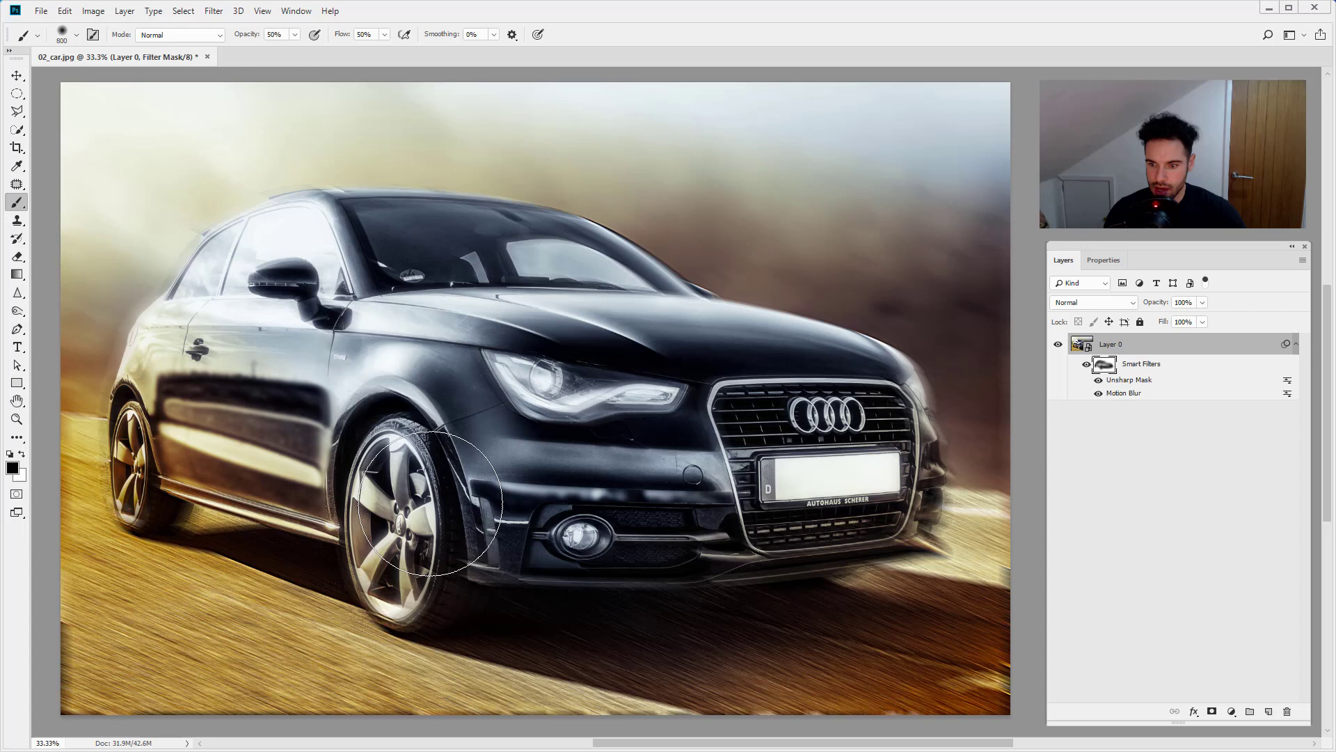